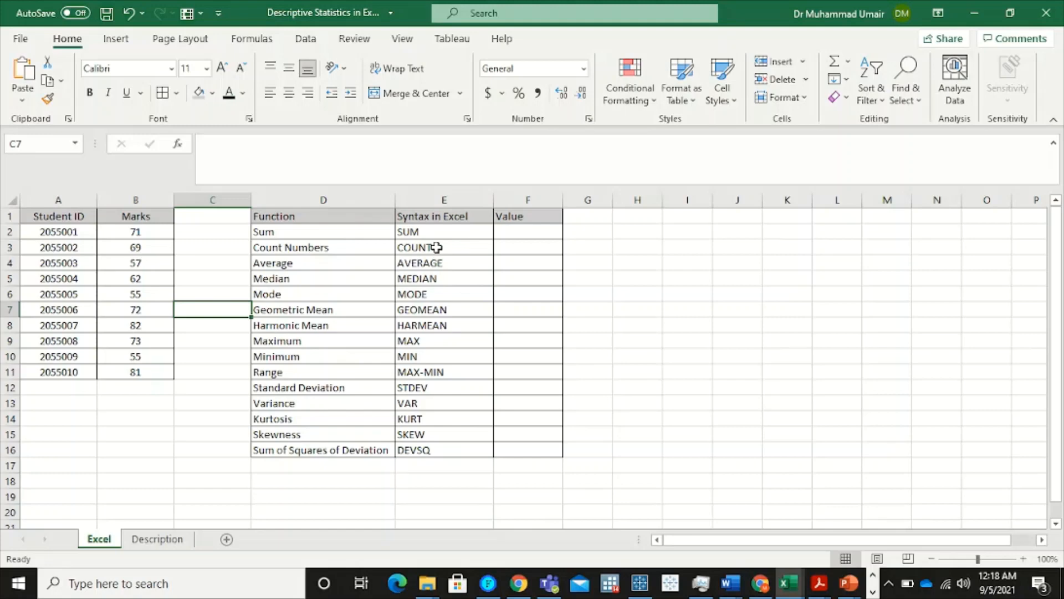
Calculate the sum of the marks in F2 with the SUM function over B2:B11
{"action": "left_click", "coordinate": [330, 233]}
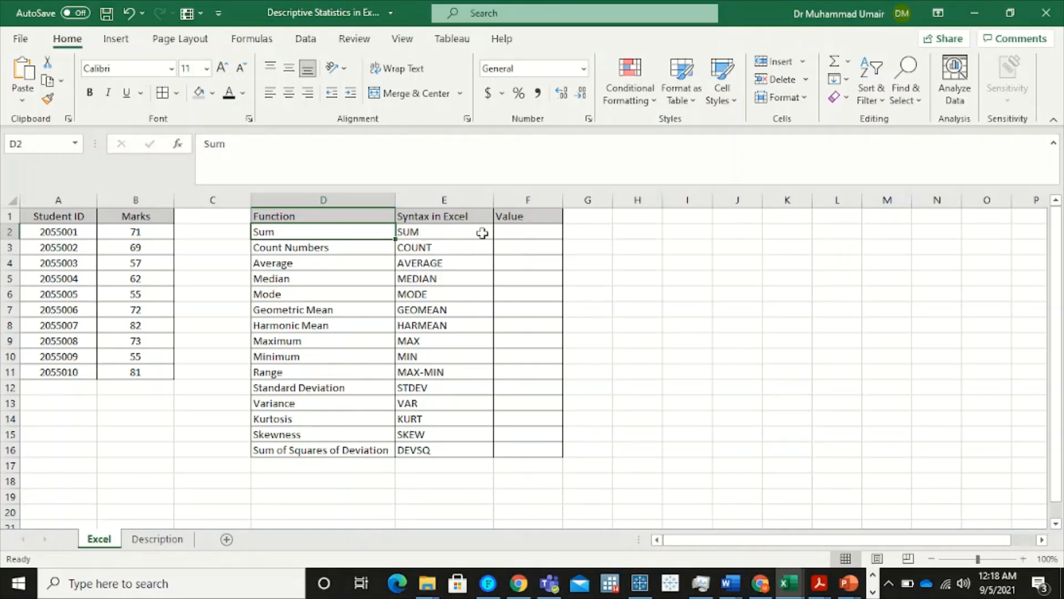
{"action": "left_click", "coordinate": [534, 234]}
{"action": "type", "text": "="}
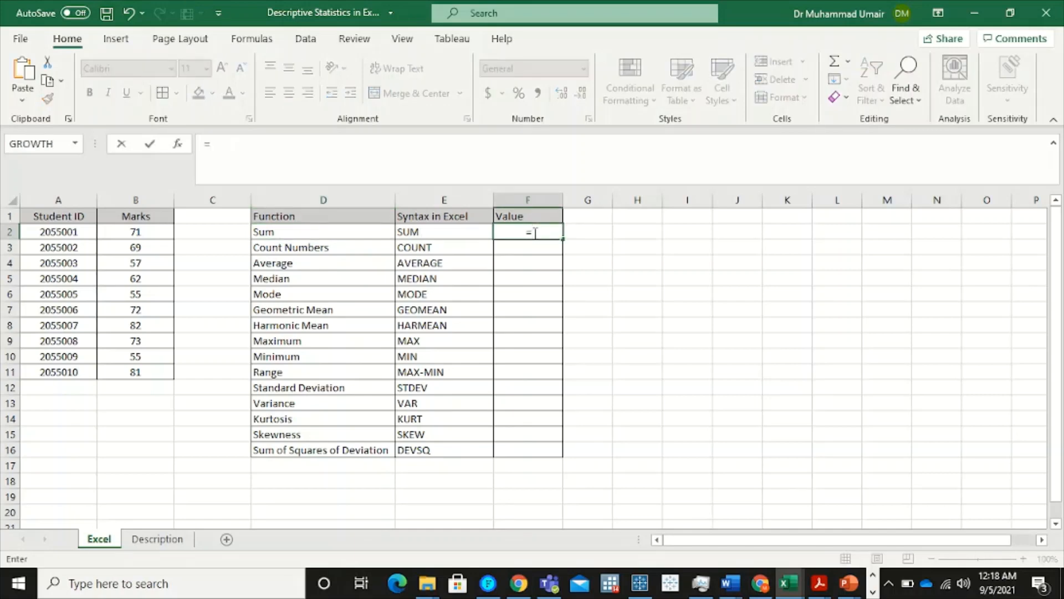
{"action": "type", "text": "sum"}
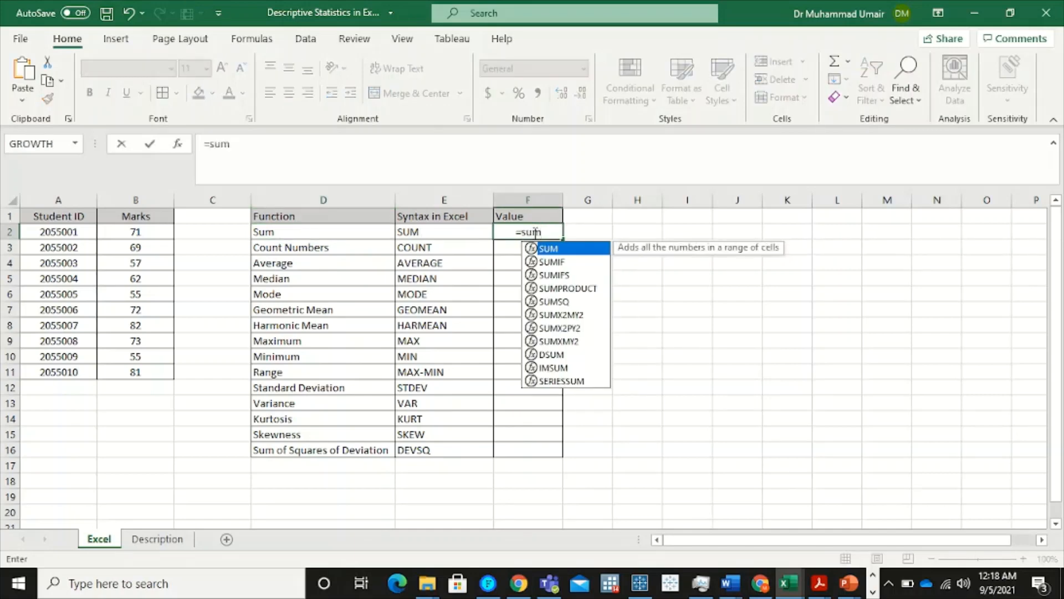
{"action": "double_click", "coordinate": [571, 248]}
{"action": "left_click_drag", "start_coordinate": [121, 239], "coordinate": [135, 374]}
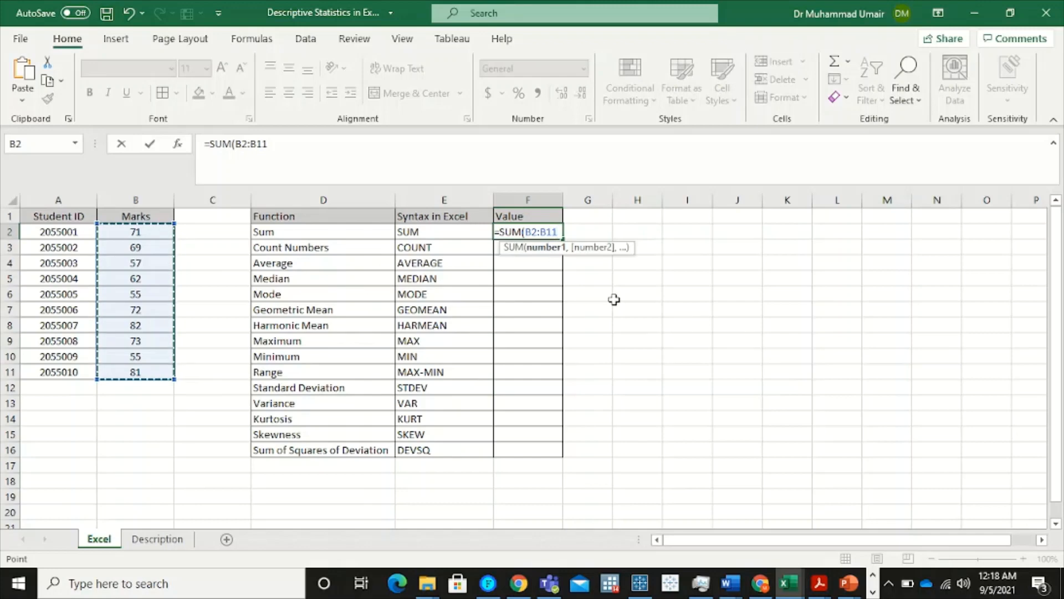
{"action": "key", "text": "Return"}
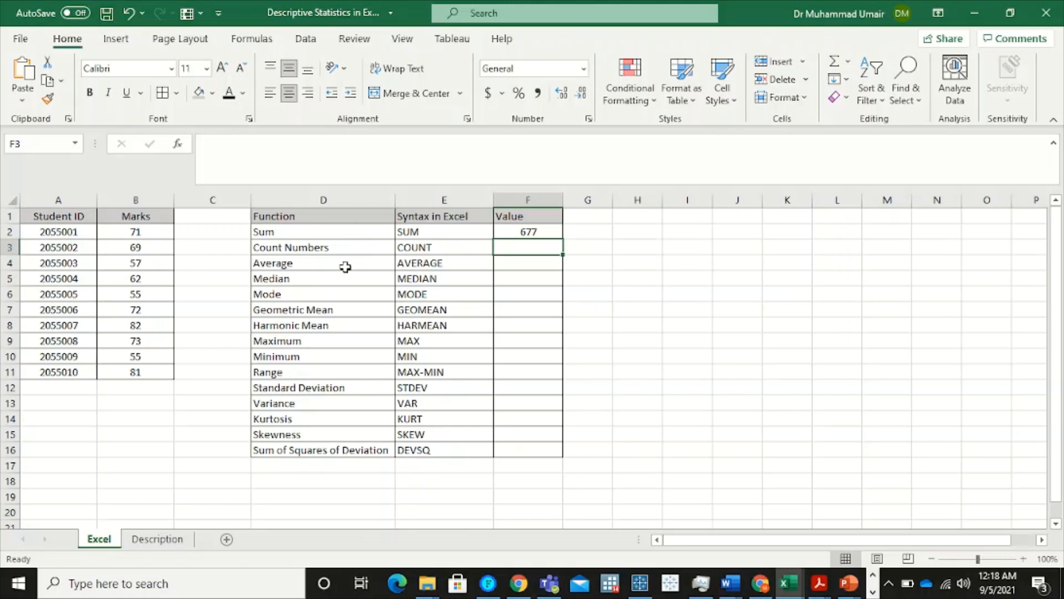
Count the marks in F3 with the COUNT function over B2:B11
{"action": "left_click", "coordinate": [330, 252]}
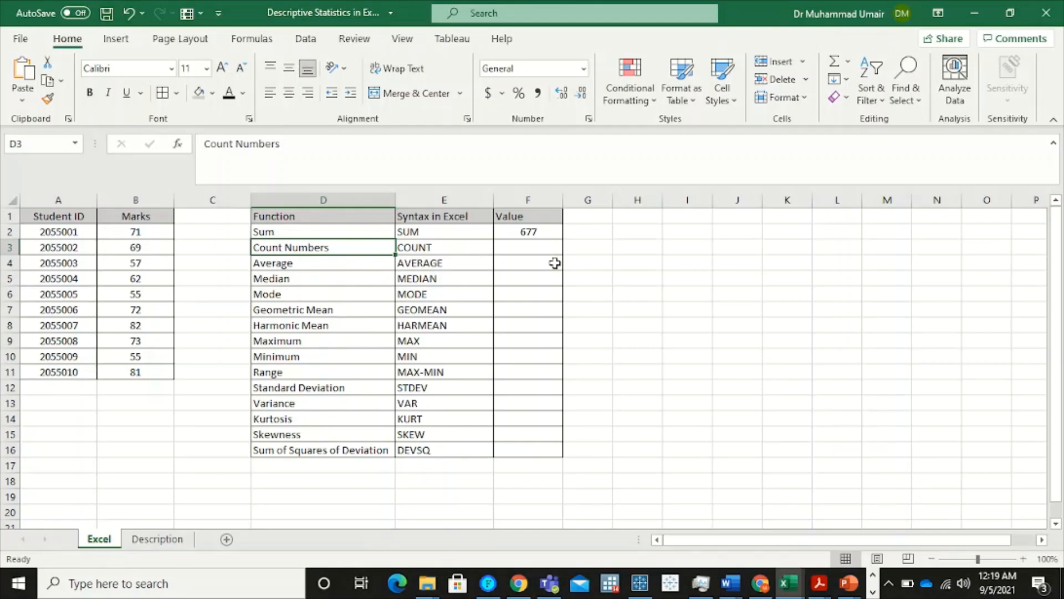
{"action": "left_click", "coordinate": [528, 248]}
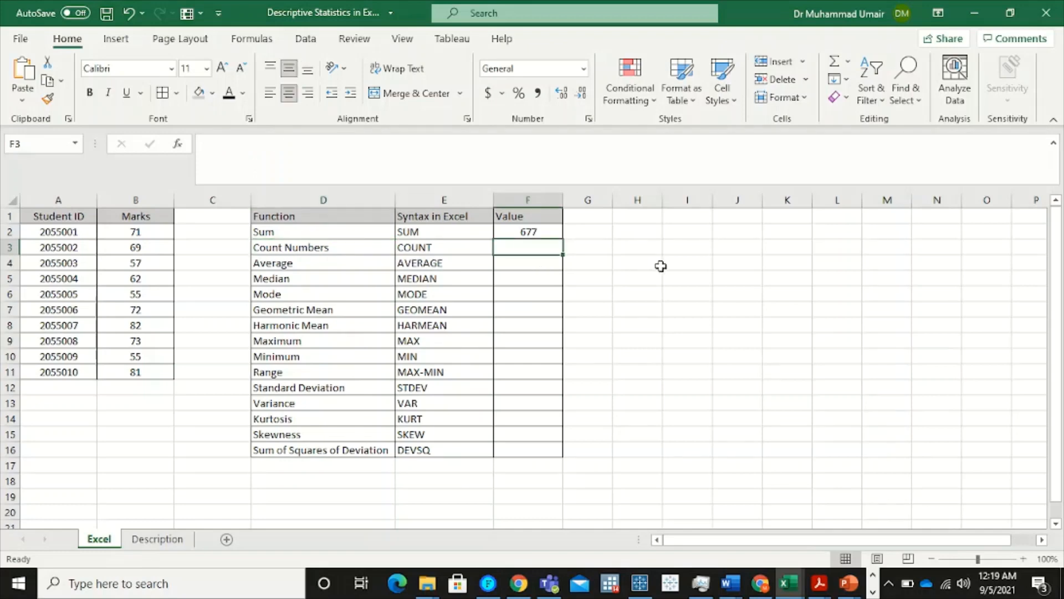
{"action": "type", "text": "="}
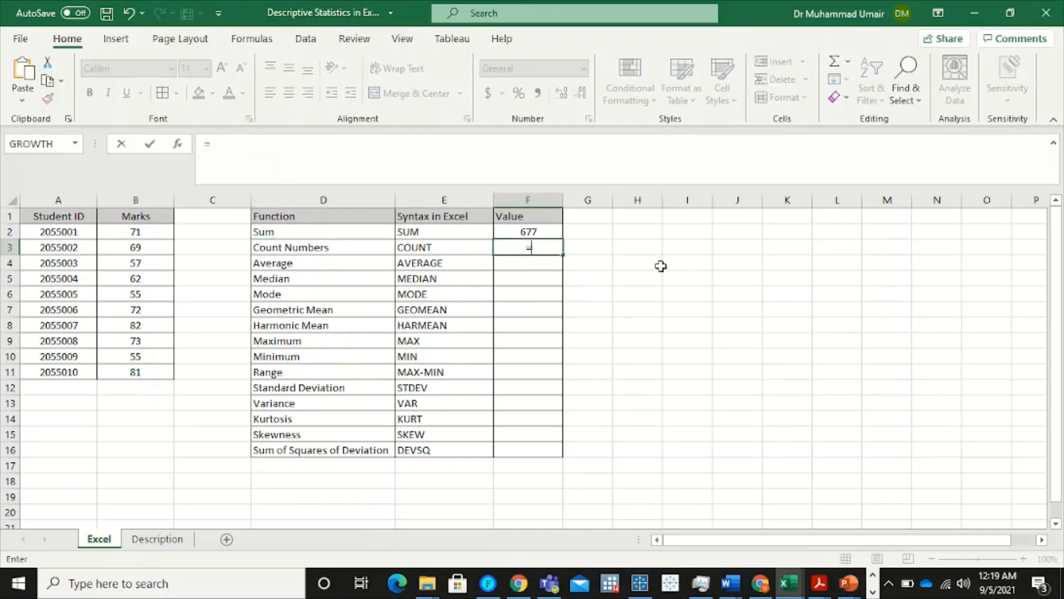
{"action": "type", "text": "coun"}
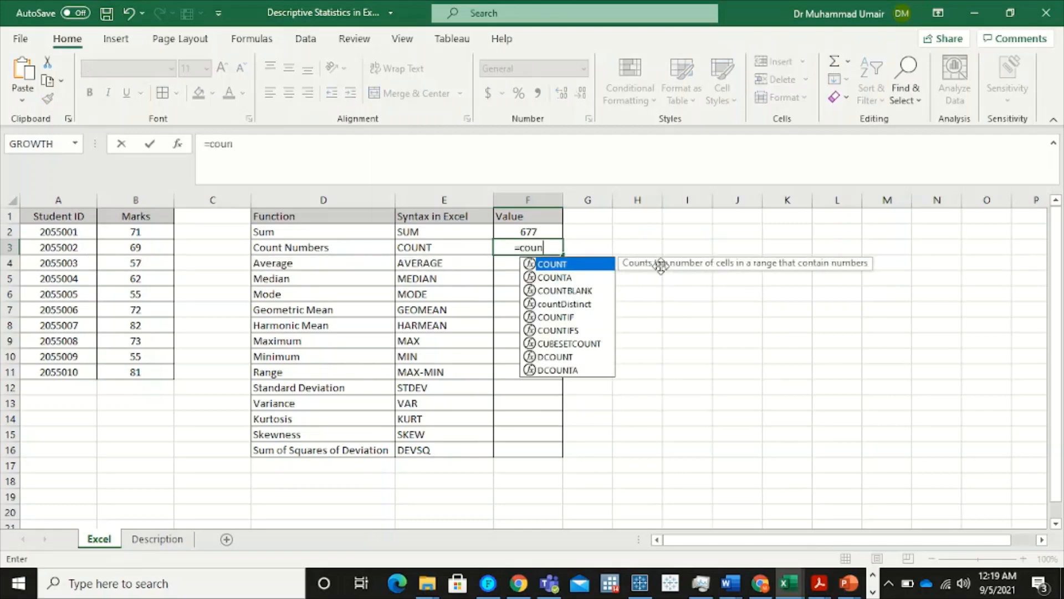
{"action": "double_click", "coordinate": [567, 265]}
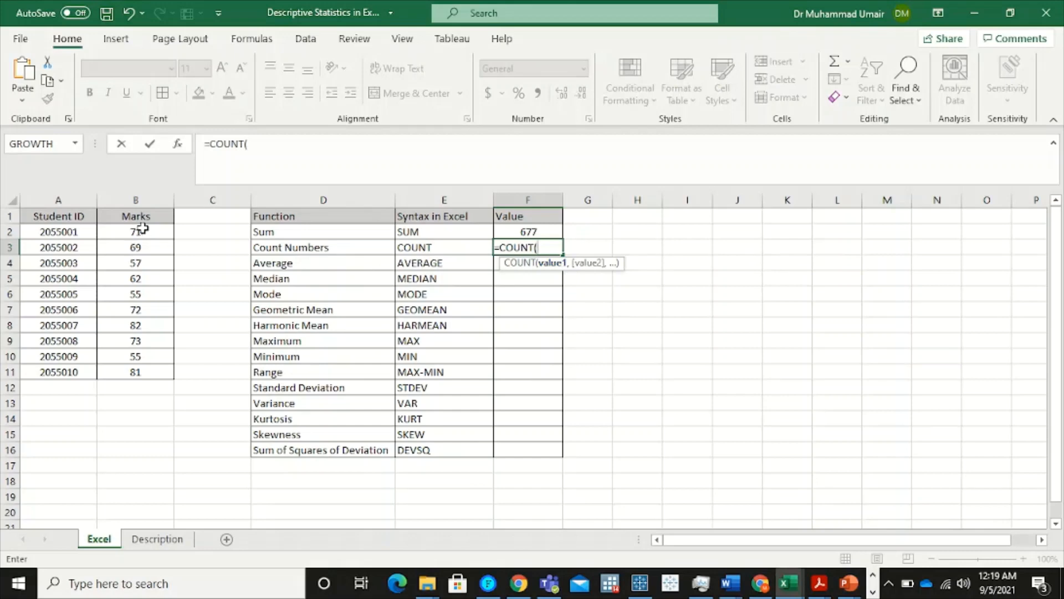
{"action": "left_click_drag", "start_coordinate": [136, 232], "coordinate": [136, 372]}
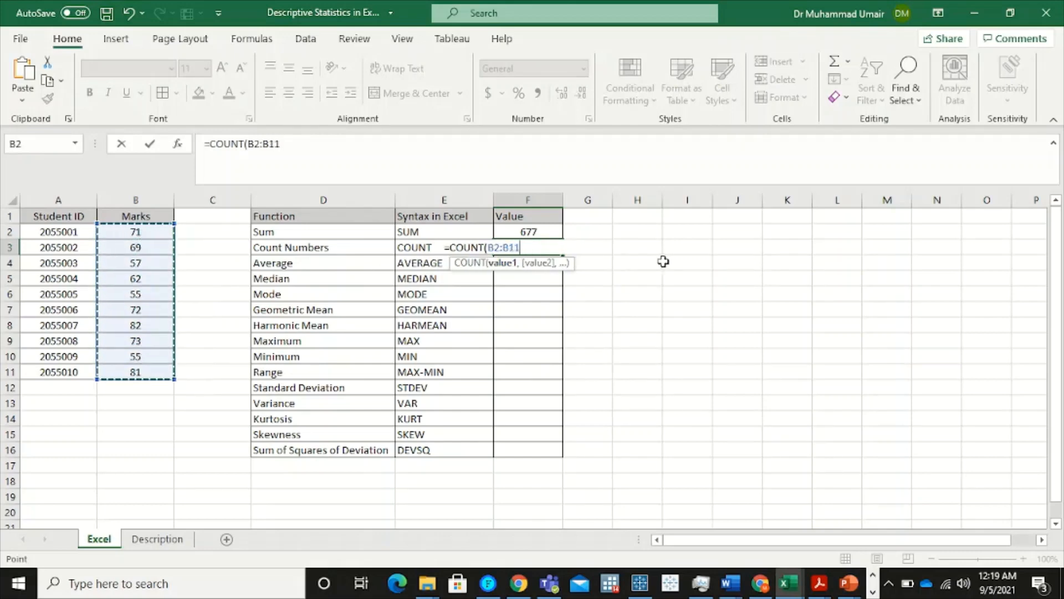
{"action": "key", "text": "Return"}
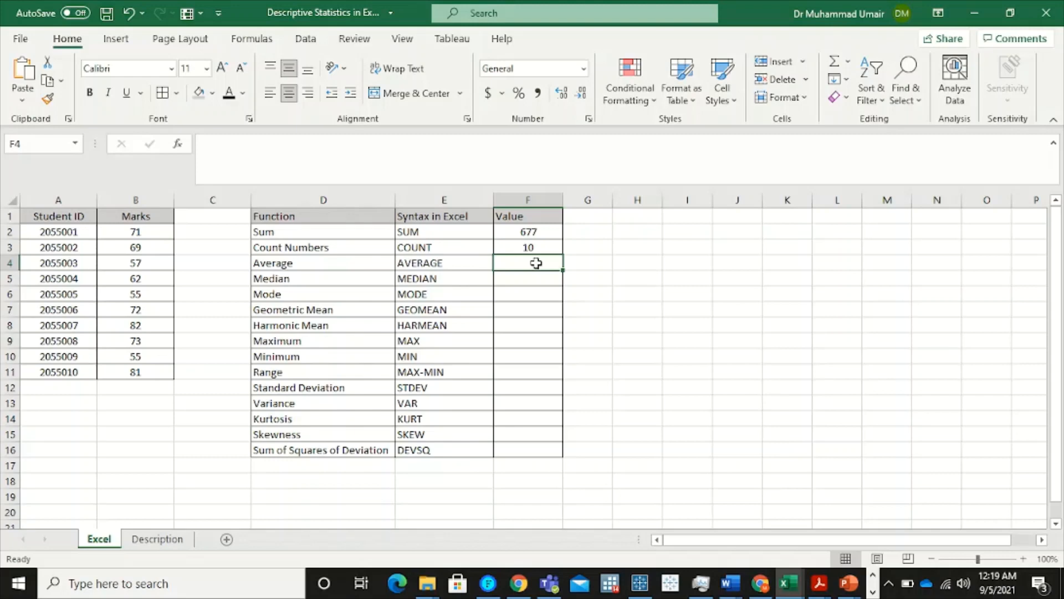
Calculate the average of the marks in F4 with the AVERAGE function over B2:B11
{"action": "type", "text": "=a"}
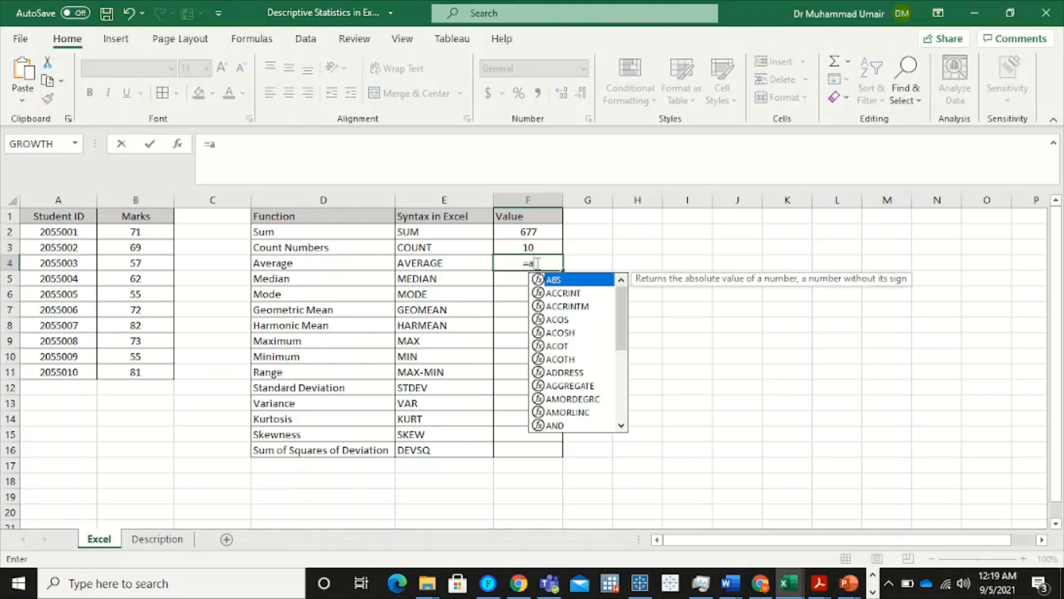
{"action": "type", "text": "ver"}
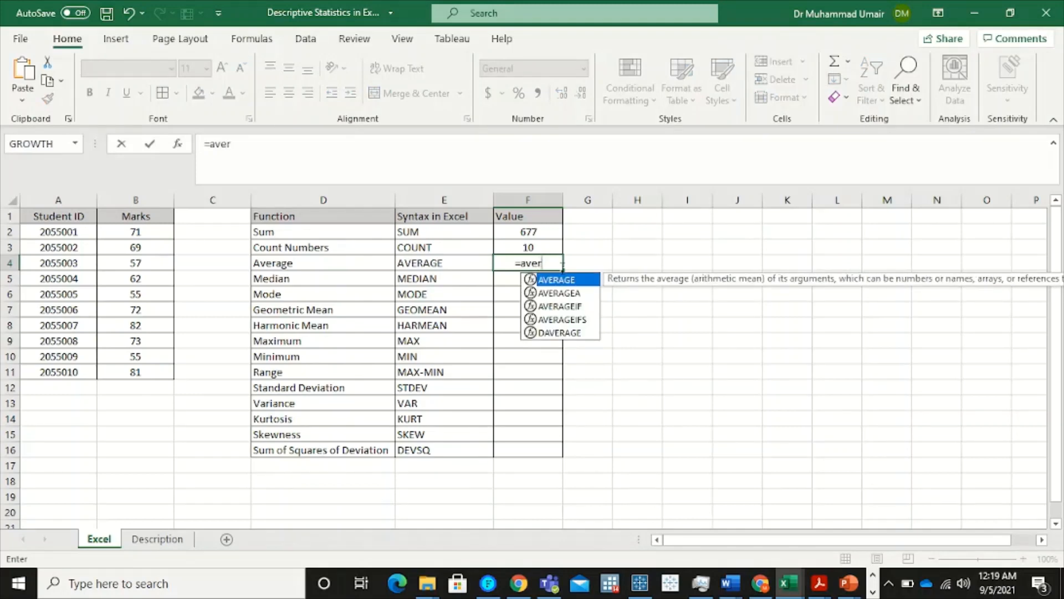
{"action": "double_click", "coordinate": [578, 282]}
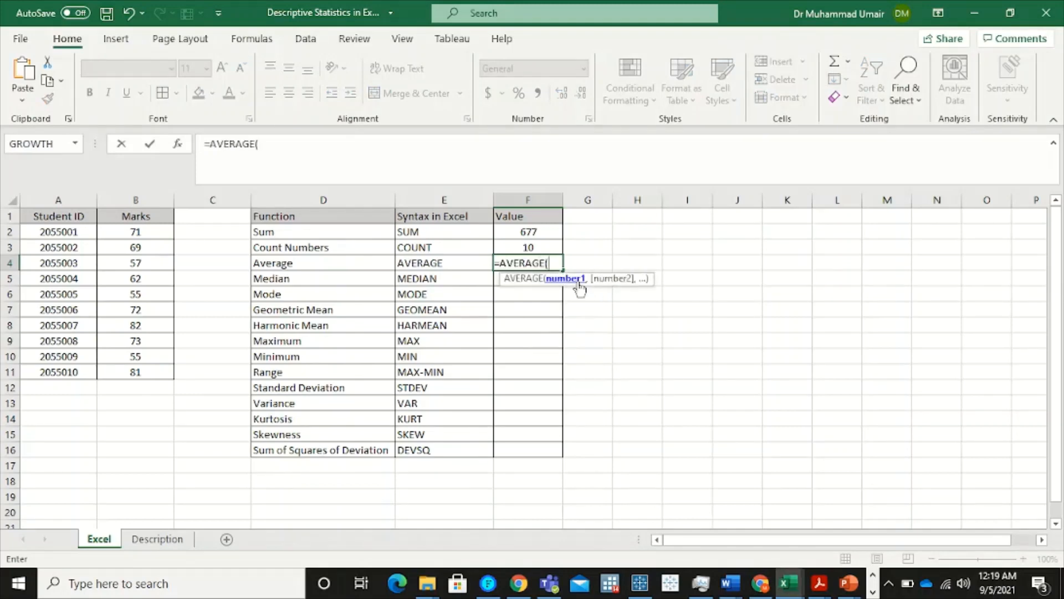
{"action": "left_click_drag", "start_coordinate": [138, 229], "coordinate": [138, 371]}
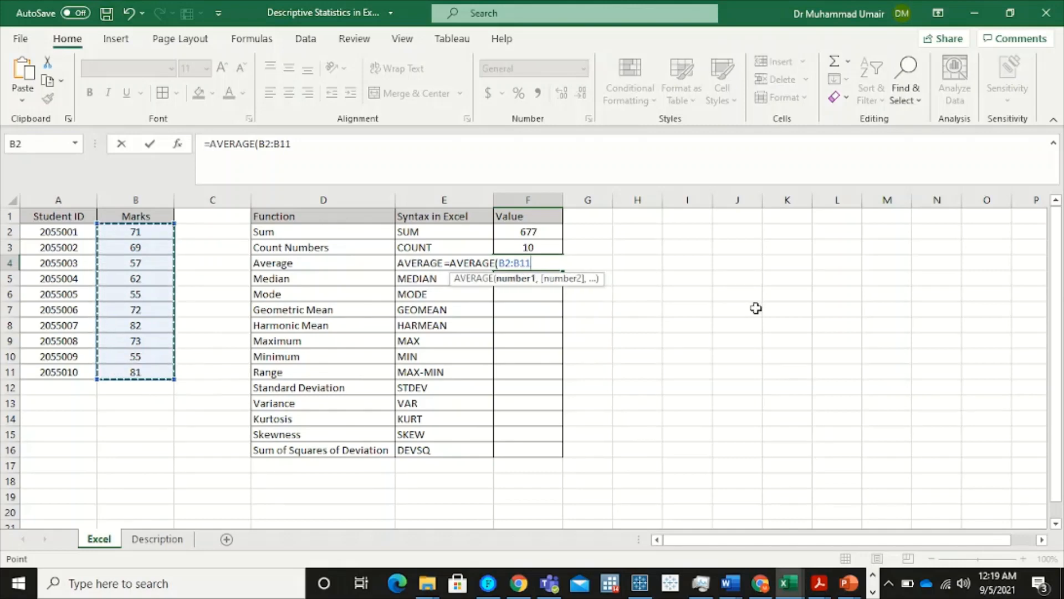
{"action": "key", "text": "Return"}
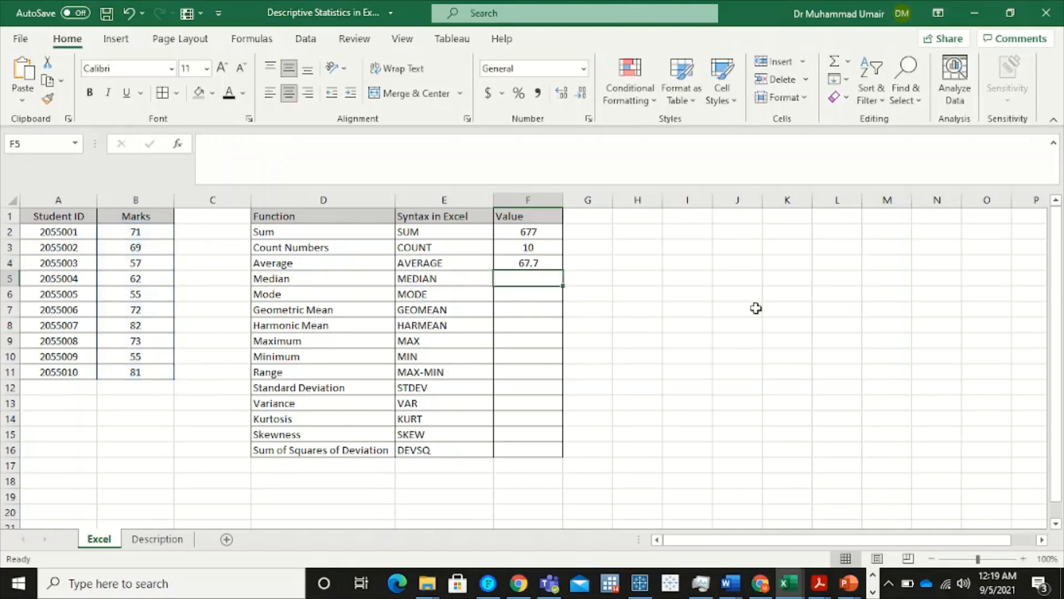
Calculate the median of the marks in F5 with the MEDIAN function over B2:B11
{"action": "left_click", "coordinate": [319, 278]}
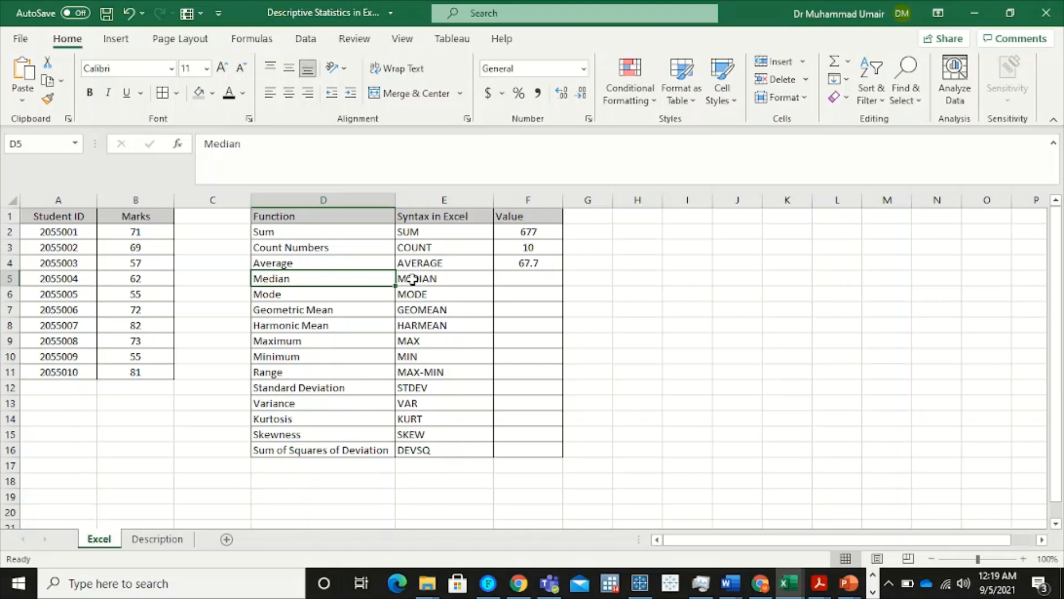
{"action": "left_click", "coordinate": [511, 278]}
{"action": "type", "text": "="}
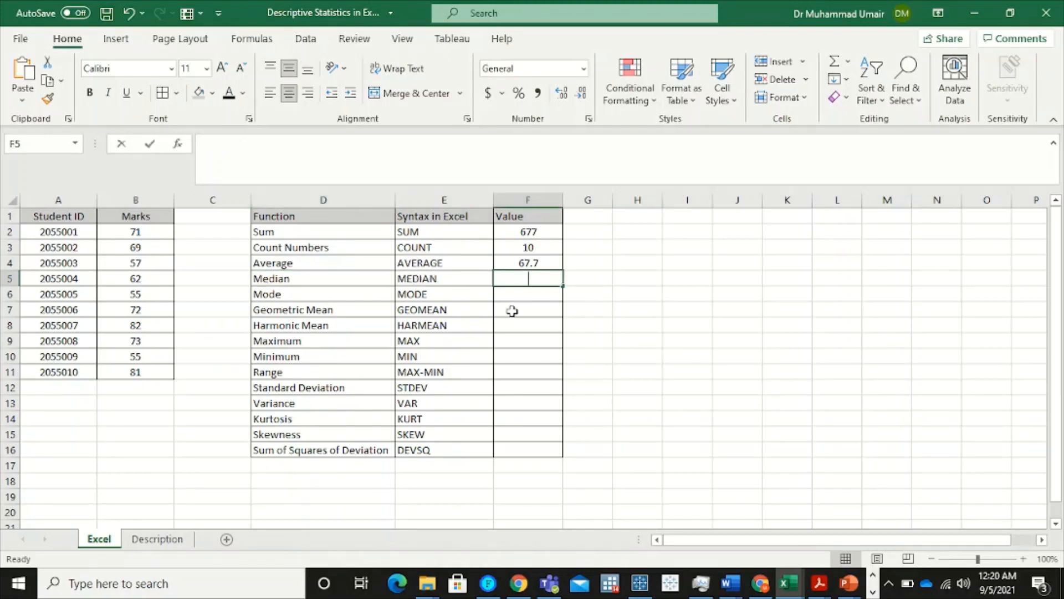
{"action": "type", "text": "med"}
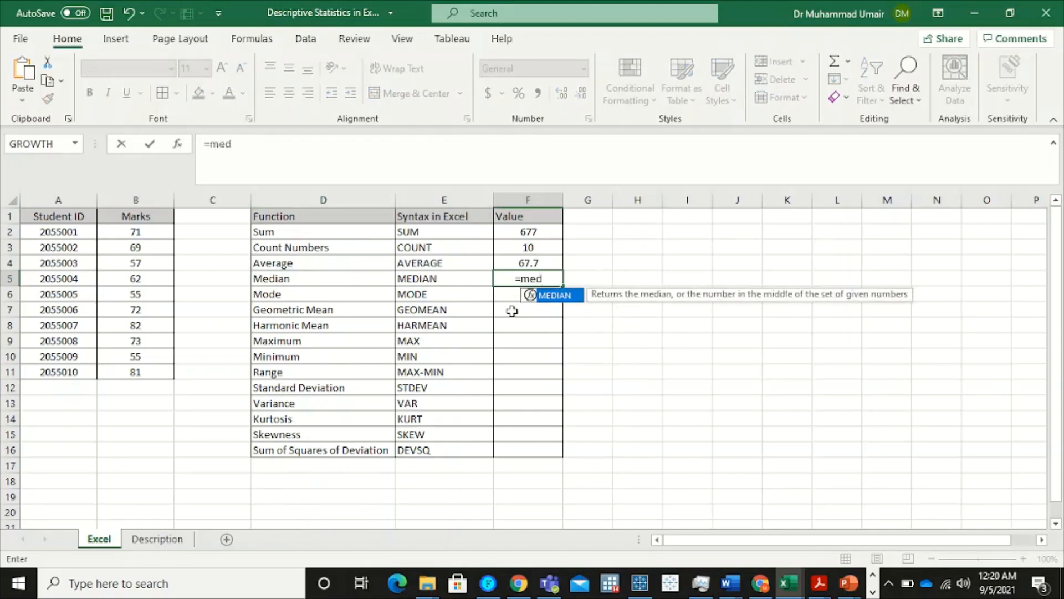
{"action": "double_click", "coordinate": [560, 296]}
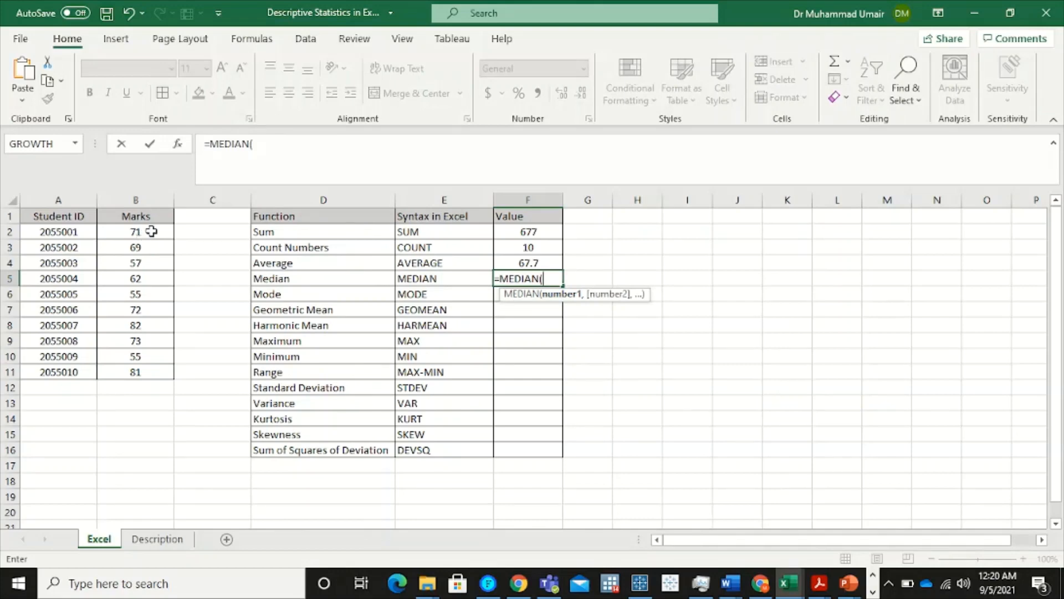
{"action": "left_click_drag", "start_coordinate": [150, 232], "coordinate": [151, 370]}
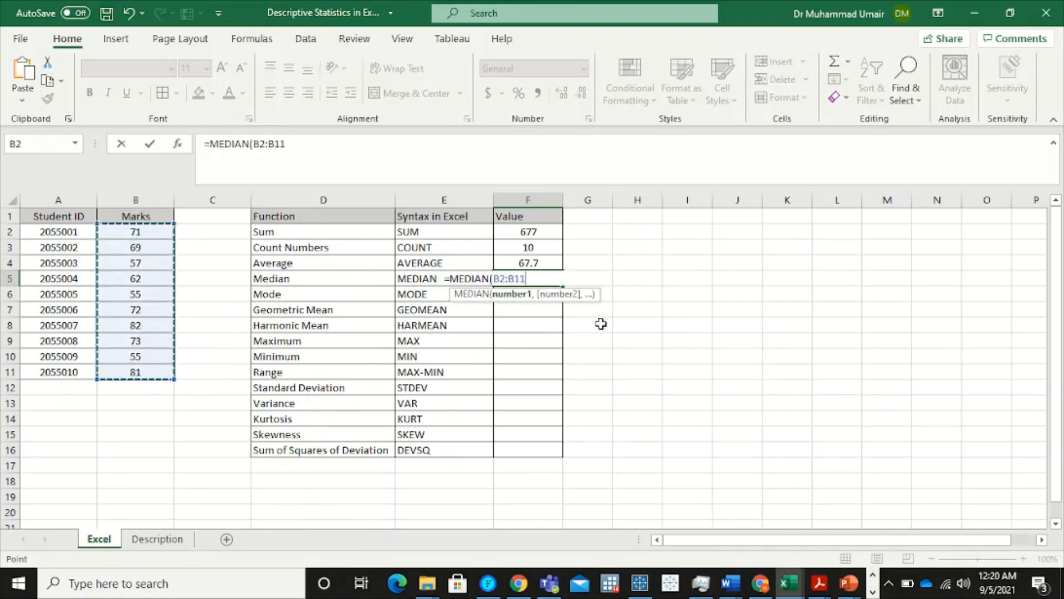
{"action": "type", "text": ")"}
{"action": "key", "text": "Return"}
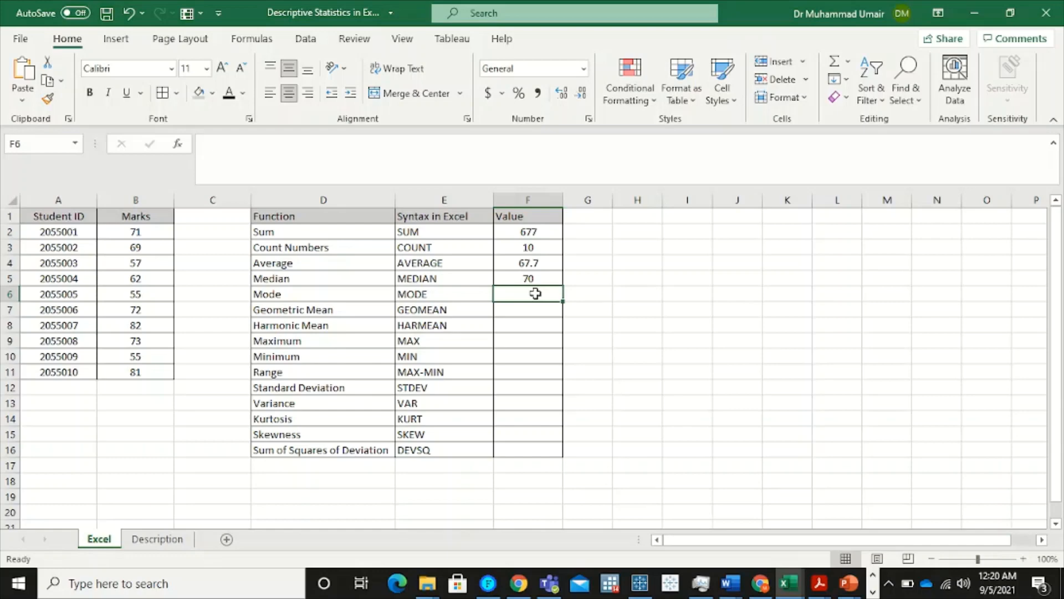
Calculate the mode of the marks in F6 with MODE over B2:B11, and check the repeated marks in B6 and B10
{"action": "type", "text": "="}
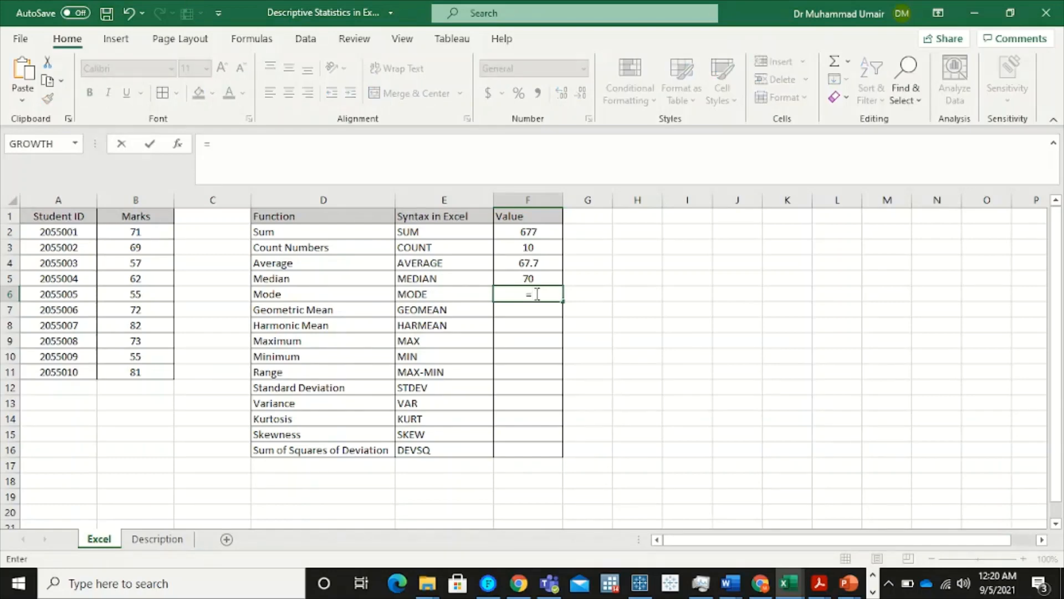
{"action": "type", "text": "mod"}
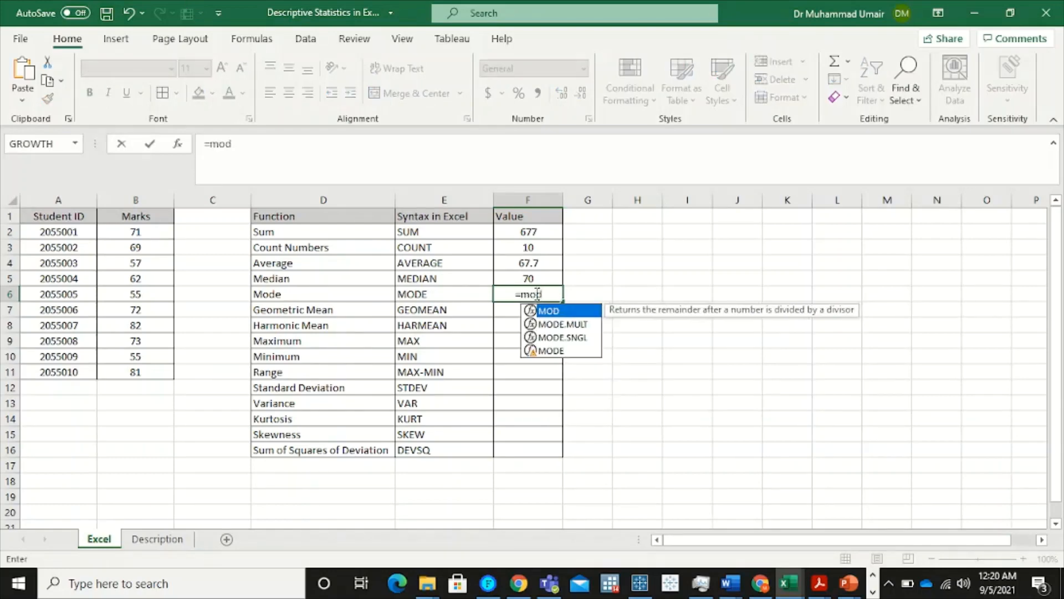
{"action": "double_click", "coordinate": [572, 351]}
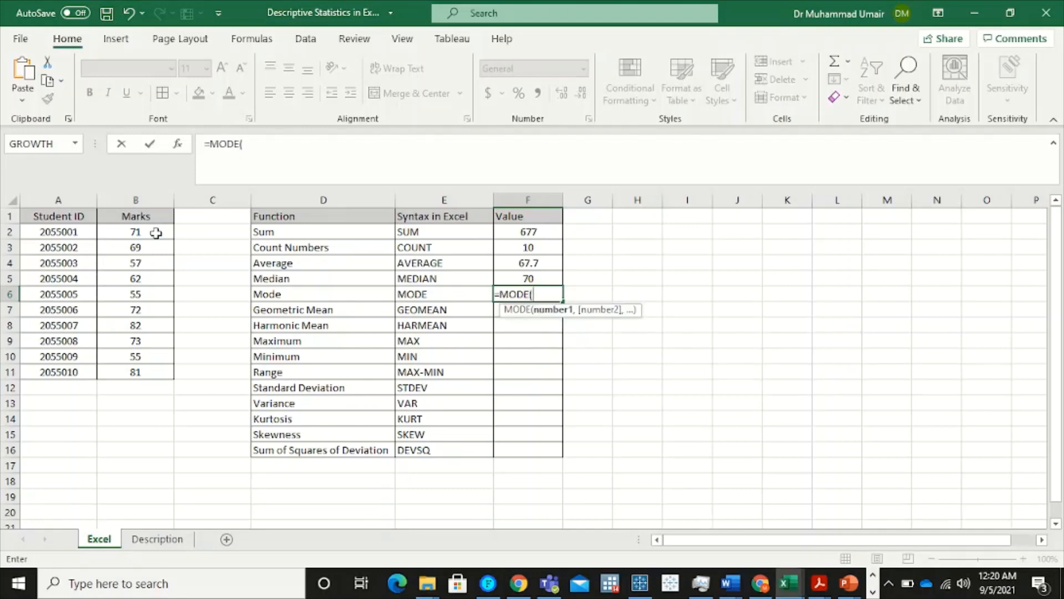
{"action": "left_click_drag", "start_coordinate": [156, 233], "coordinate": [147, 373]}
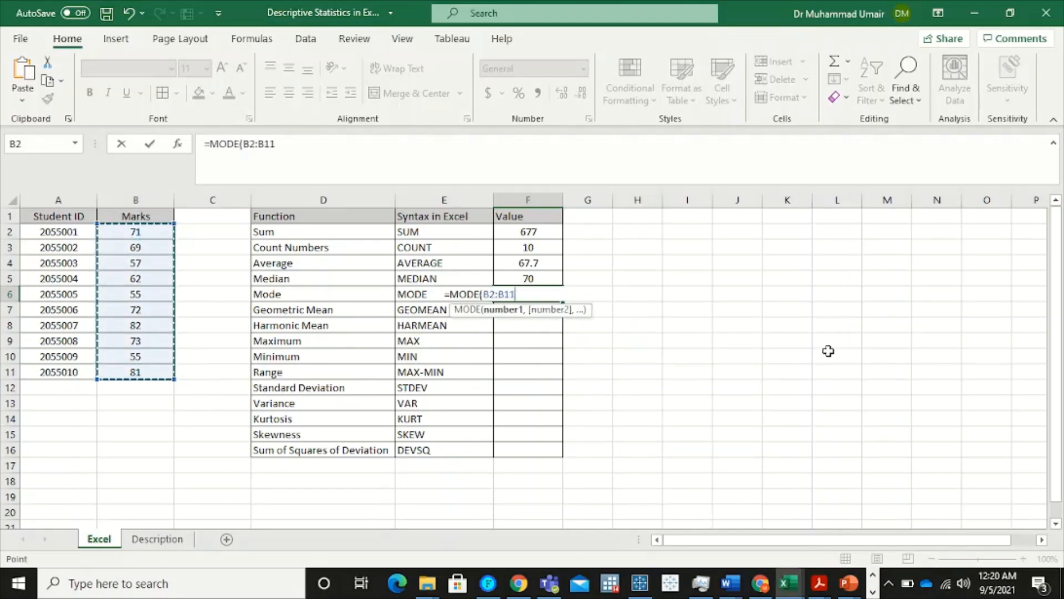
{"action": "key", "text": "Return"}
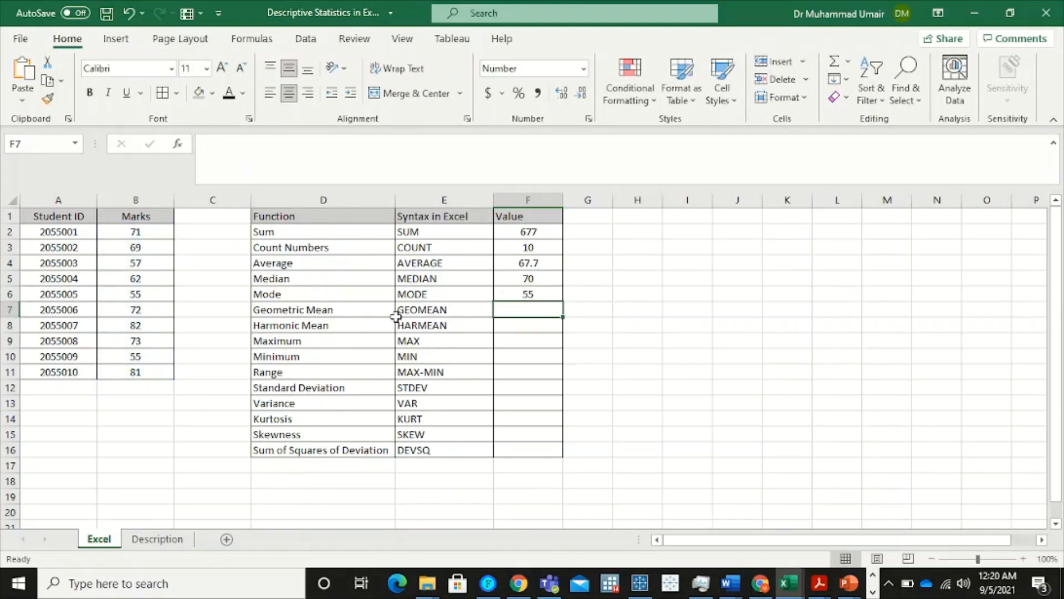
{"action": "left_click", "coordinate": [148, 295]}
{"action": "left_click", "coordinate": [145, 354]}
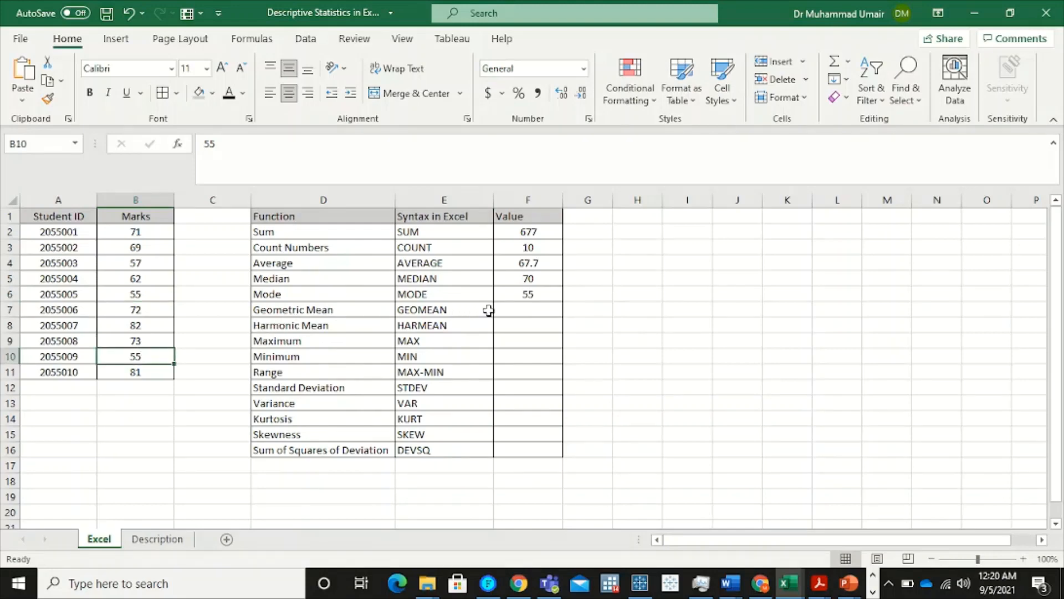
Calculate the geometric mean of the marks in F7 with the GEOMEAN function over B2:B11
{"action": "left_click", "coordinate": [380, 311]}
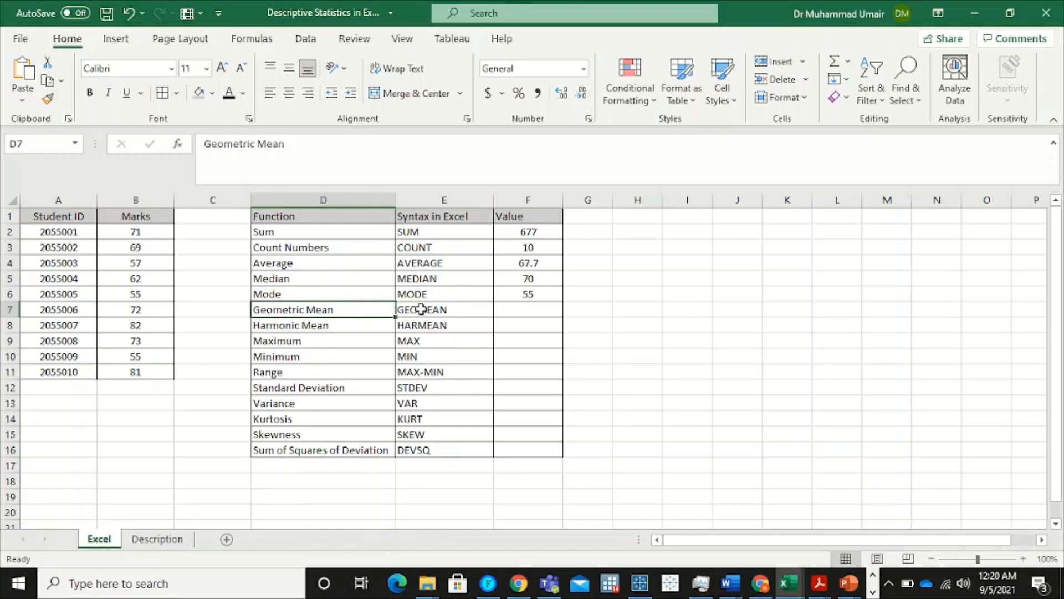
{"action": "left_click", "coordinate": [509, 308]}
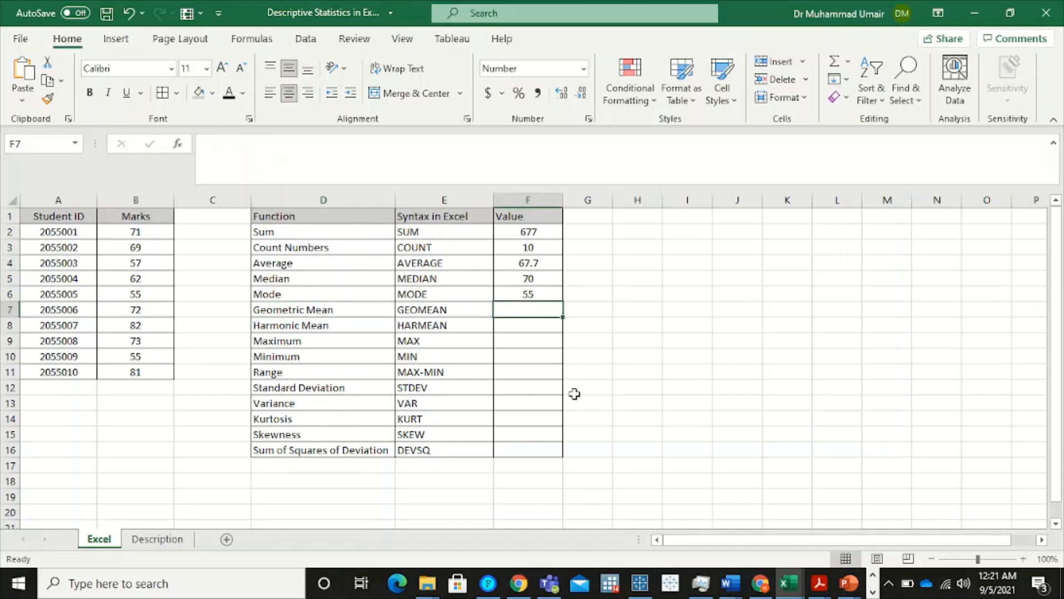
{"action": "type", "text": "=geo"}
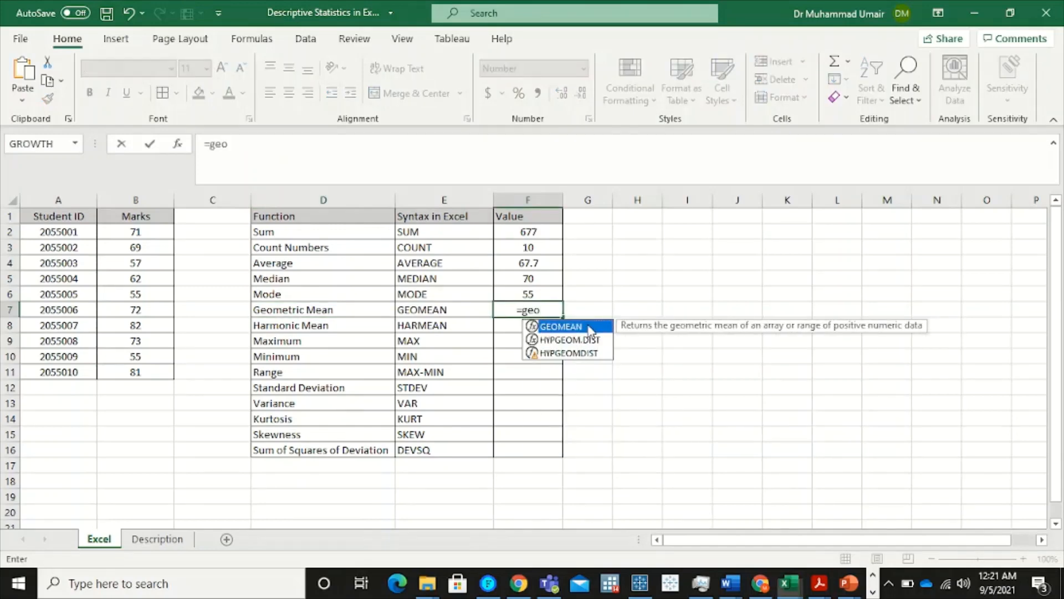
{"action": "double_click", "coordinate": [561, 327]}
{"action": "left_click_drag", "start_coordinate": [136, 231], "coordinate": [142, 373]}
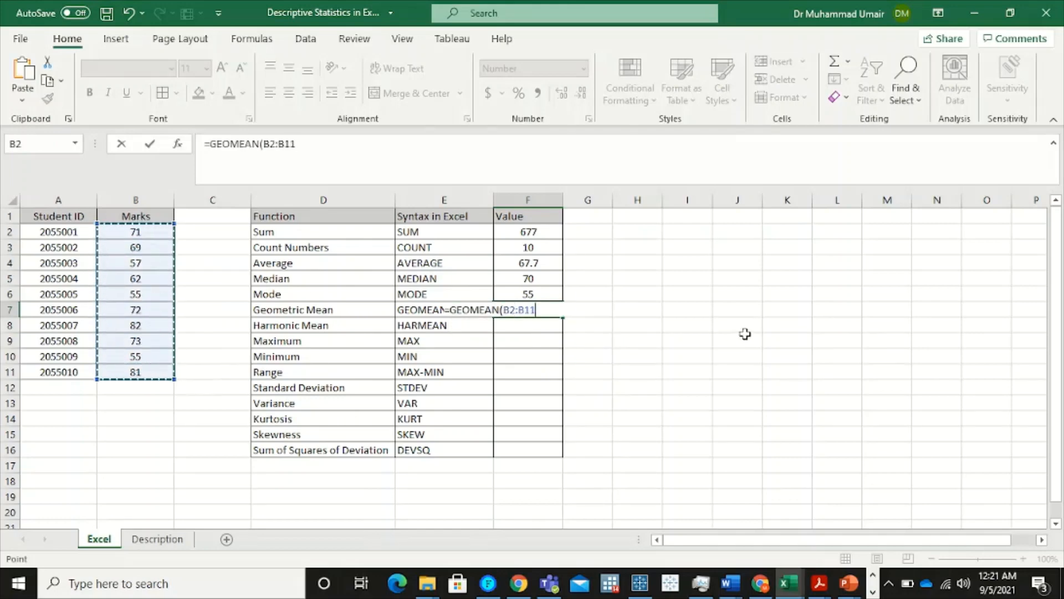
{"action": "key", "text": "Return"}
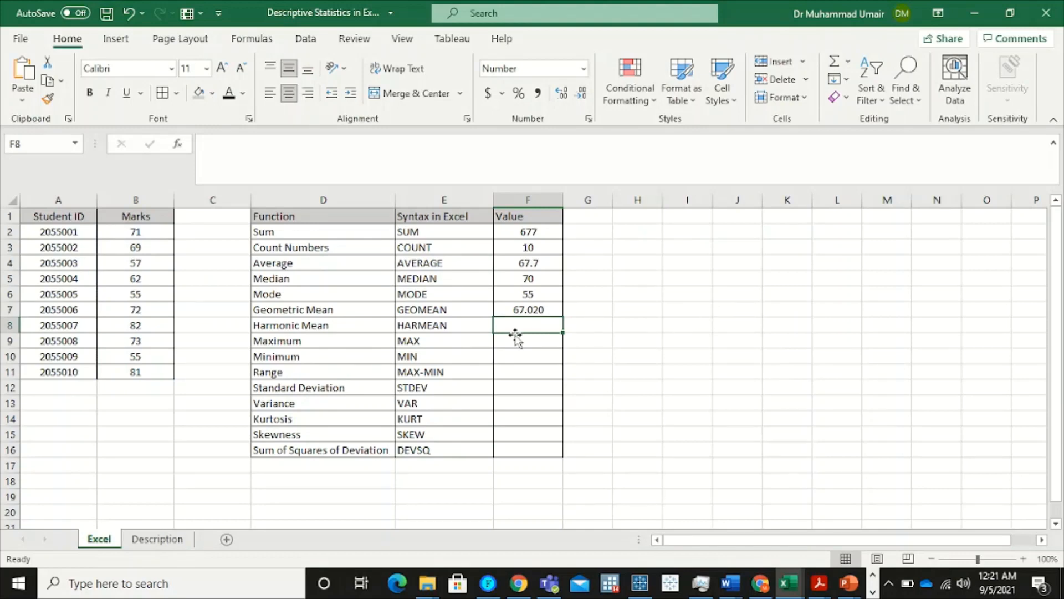
Calculate the harmonic mean of the marks in F8 with the HARMEAN function over B2:B11
{"action": "left_click", "coordinate": [358, 326]}
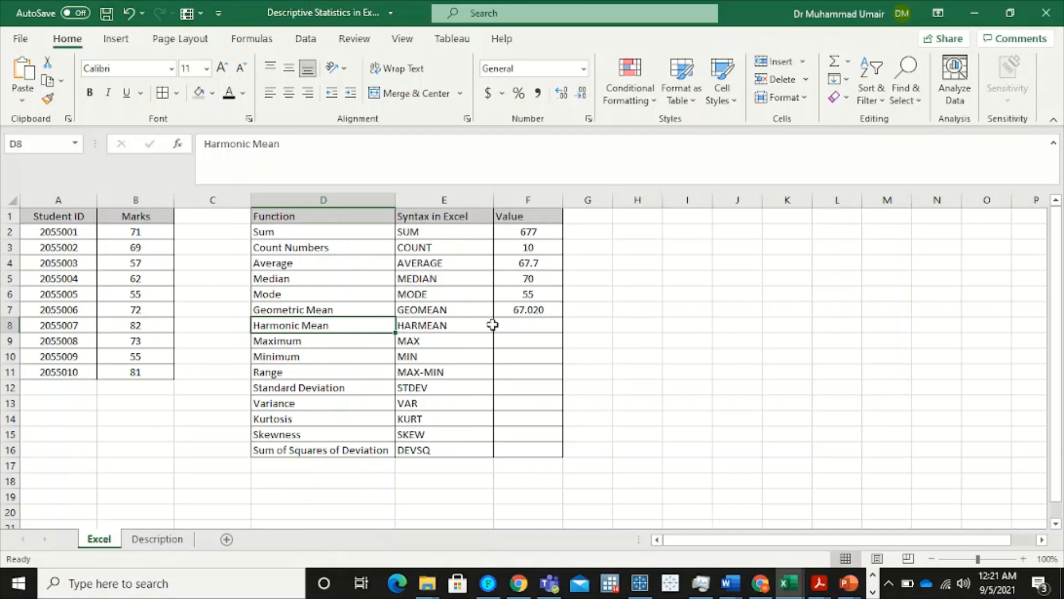
{"action": "left_click", "coordinate": [521, 325]}
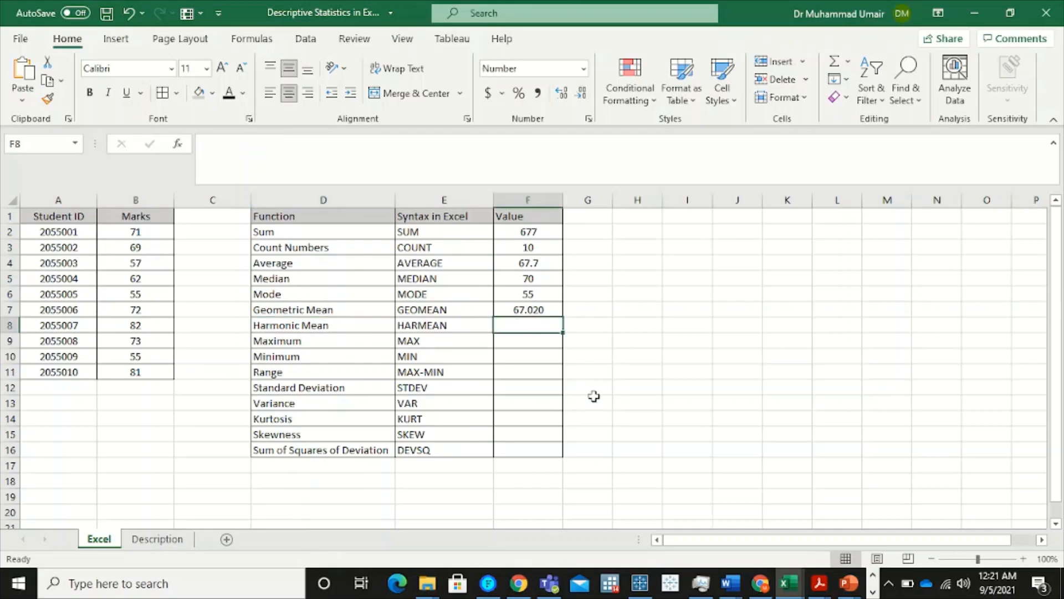
{"action": "type", "text": "="}
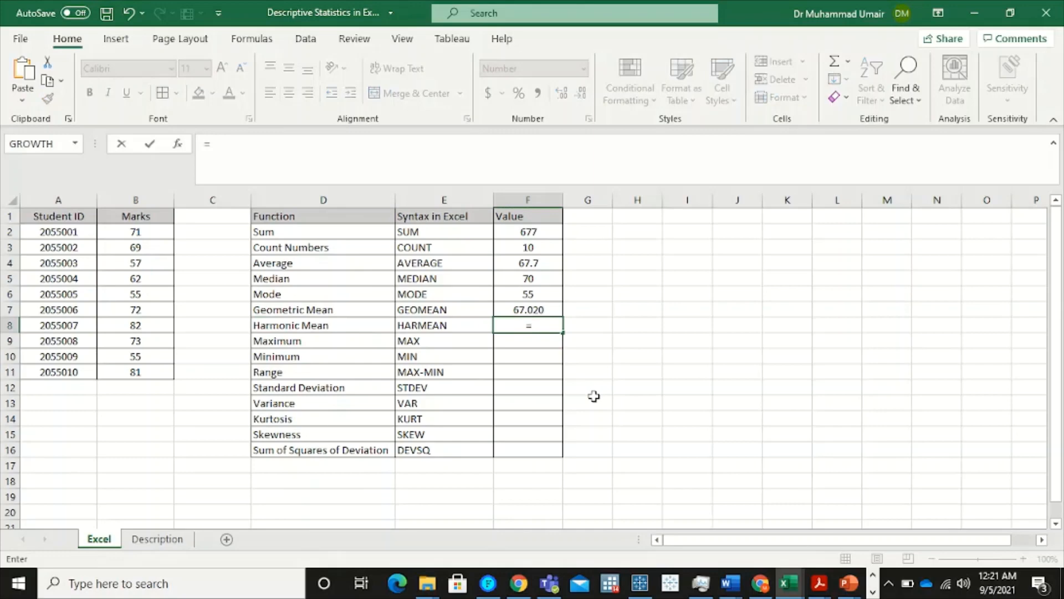
{"action": "type", "text": "har"}
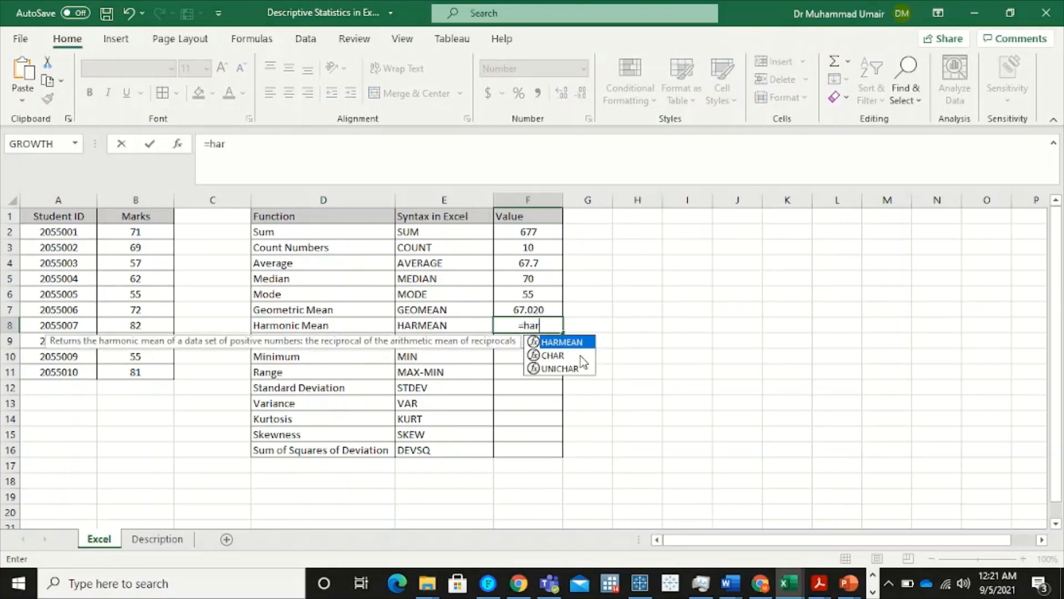
{"action": "double_click", "coordinate": [577, 342]}
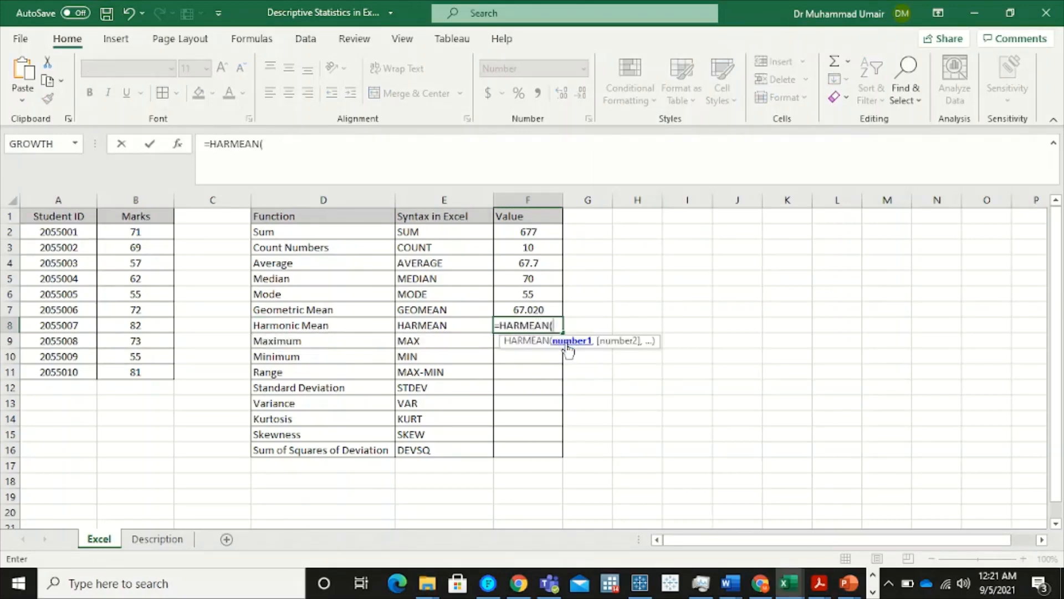
{"action": "left_click", "coordinate": [154, 232]}
{"action": "left_click_drag", "start_coordinate": [154, 232], "coordinate": [146, 373]}
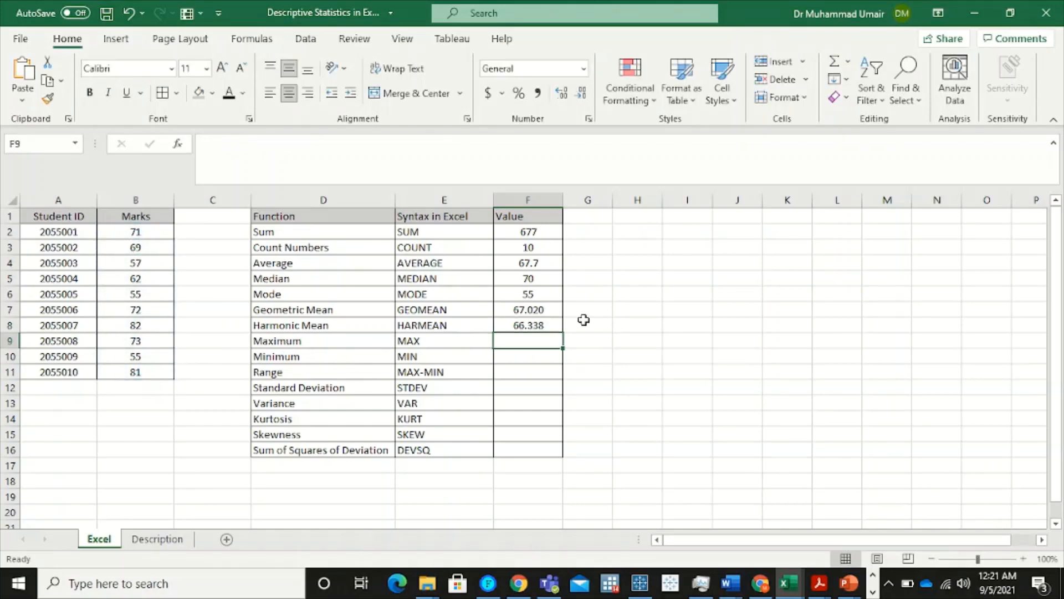
Calculate the highest mark in F9 with the MAX function over B2:B11
{"action": "left_click", "coordinate": [371, 345]}
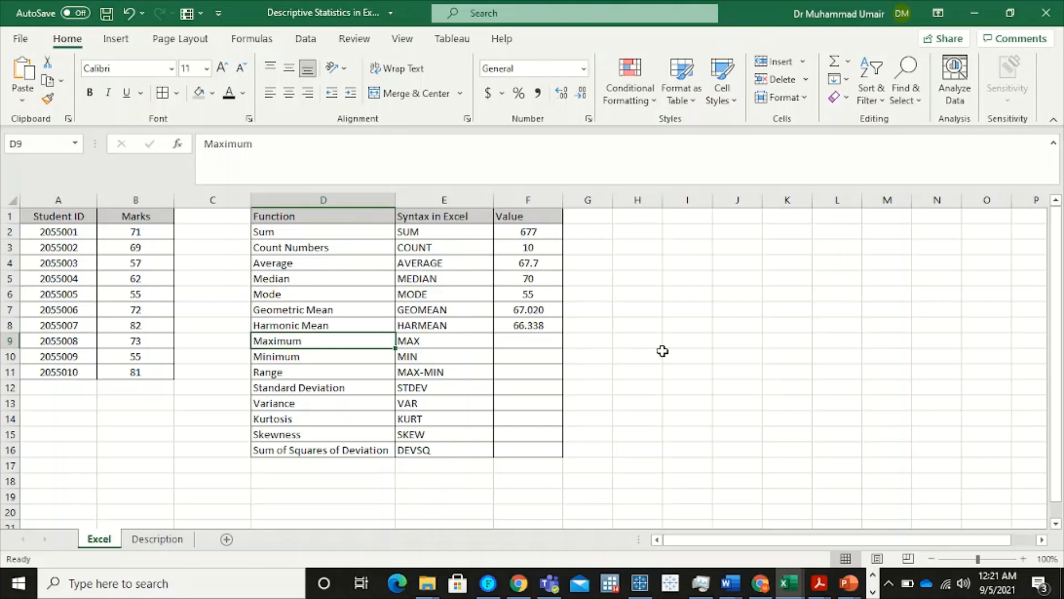
{"action": "left_click", "coordinate": [530, 341]}
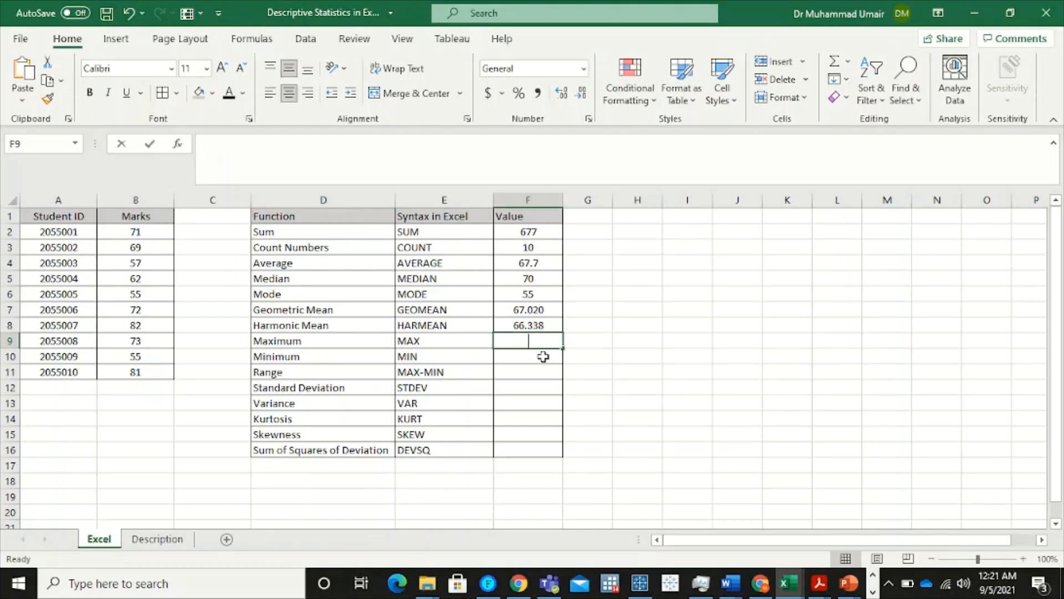
{"action": "type", "text": "=ma"}
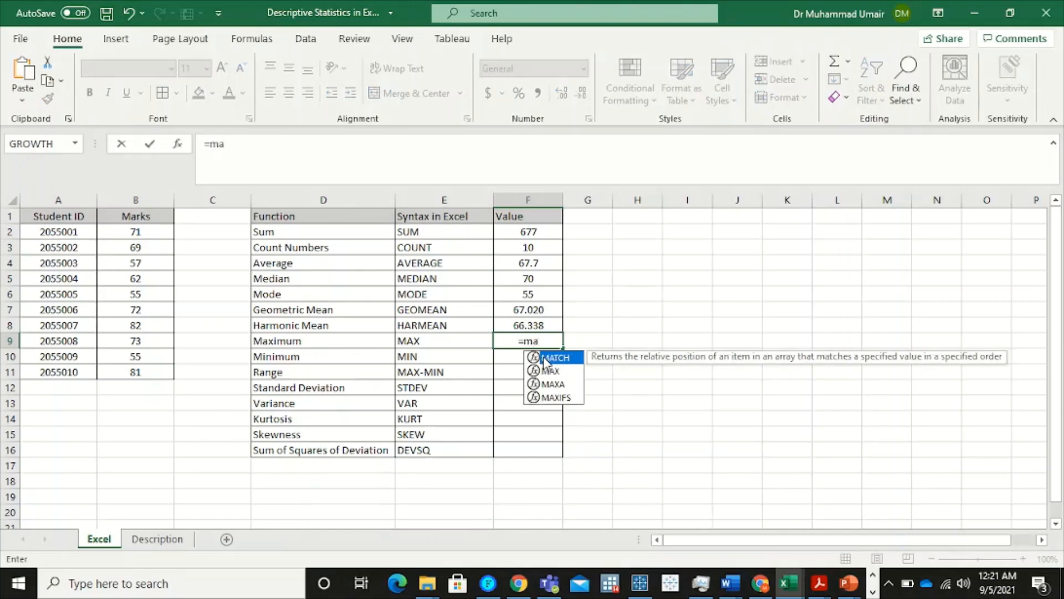
{"action": "left_click", "coordinate": [559, 372]}
{"action": "double_click", "coordinate": [559, 372]}
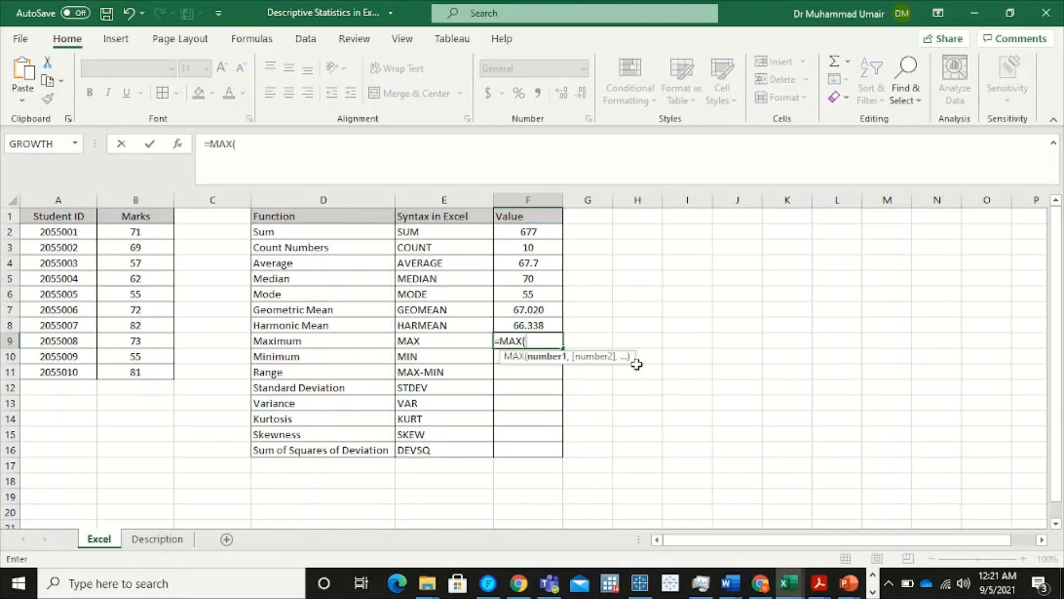
{"action": "left_click_drag", "start_coordinate": [141, 229], "coordinate": [145, 372]}
{"action": "key", "text": "Return"}
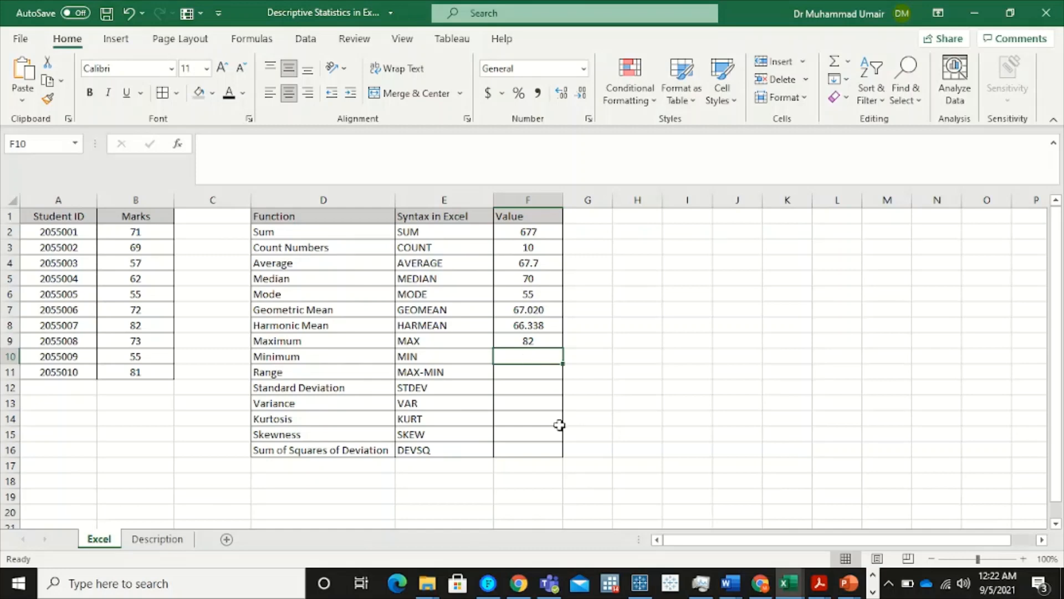
Calculate the lowest mark in F10 with the MIN function over B2:B11
{"action": "type", "text": "=m"}
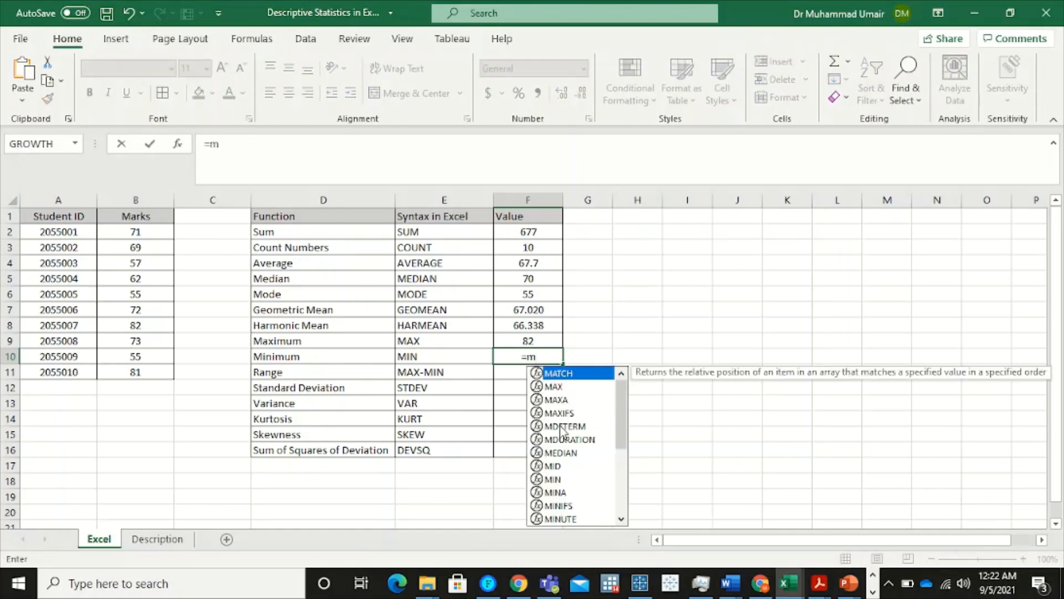
{"action": "type", "text": "i"}
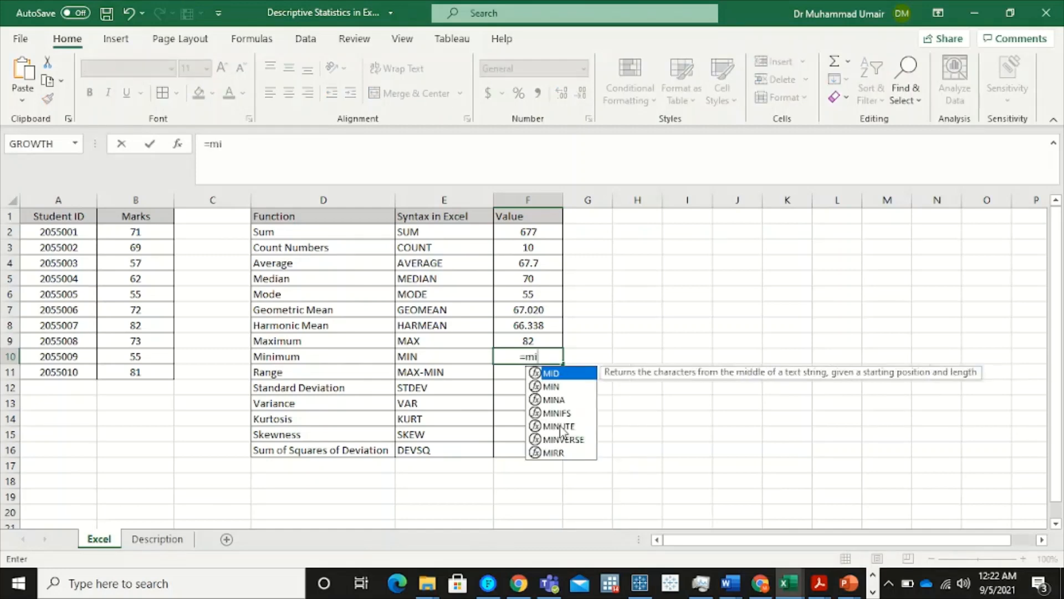
{"action": "double_click", "coordinate": [552, 386]}
{"action": "left_click_drag", "start_coordinate": [161, 233], "coordinate": [154, 372]}
{"action": "key", "text": "Return"}
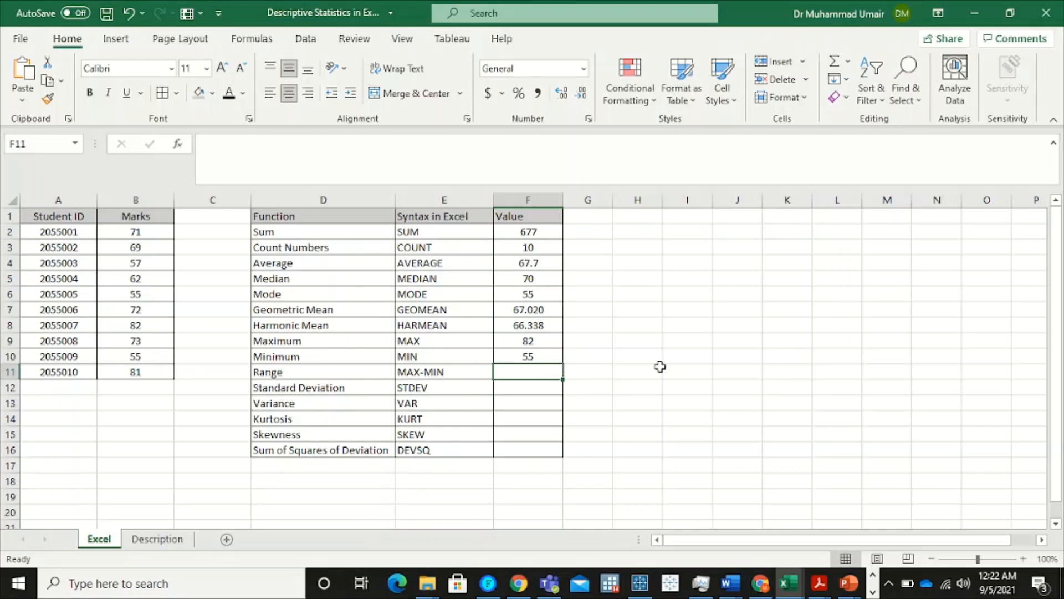
Calculate the range of the marks in F11 by subtracting the minimum from the maximum with =F9-F10
{"action": "type", "text": "="}
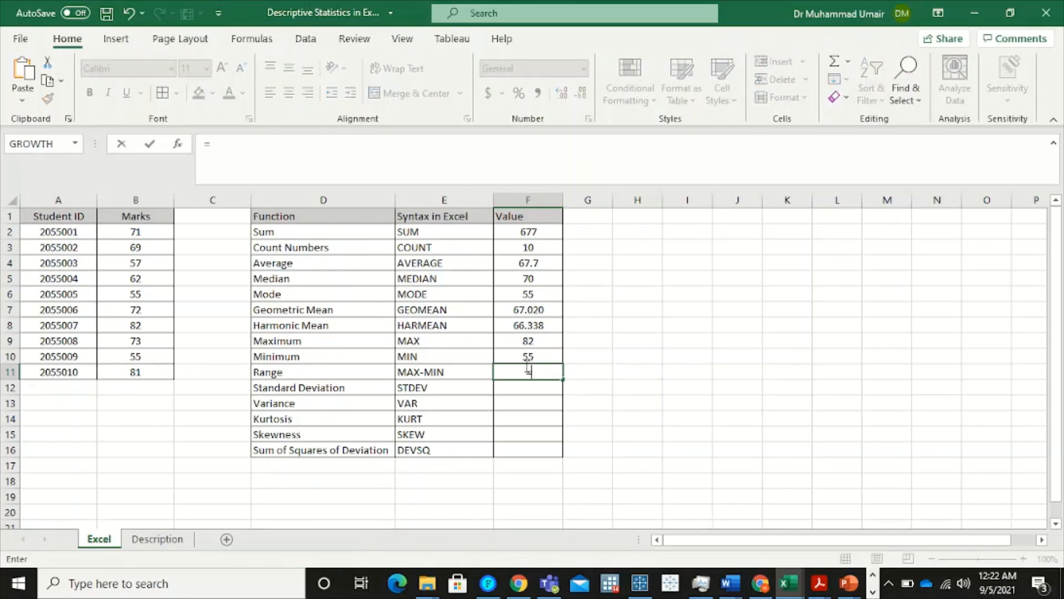
{"action": "left_click", "coordinate": [527, 340]}
{"action": "type", "text": "-"}
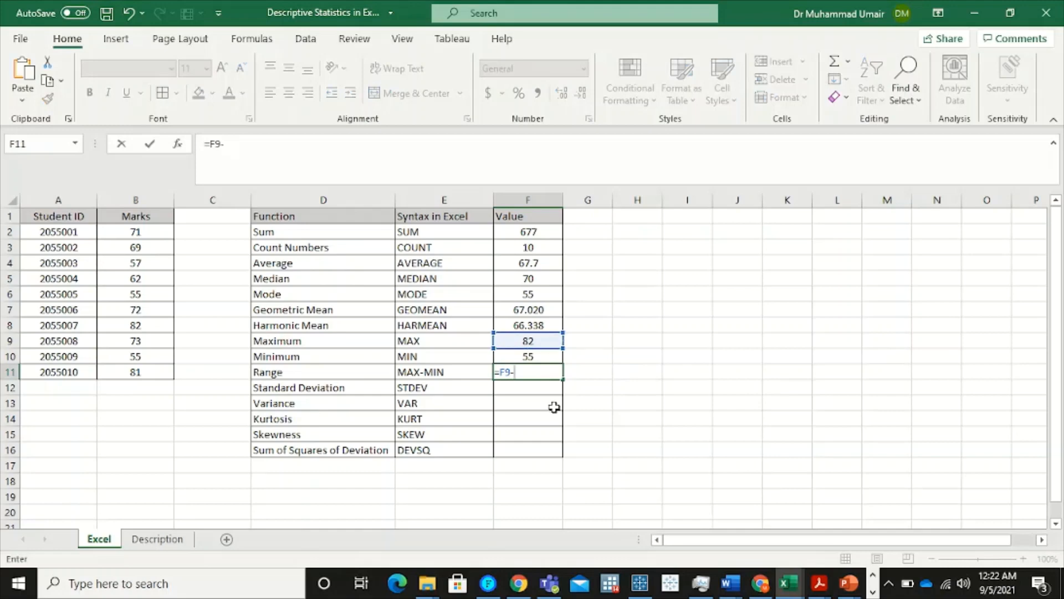
{"action": "left_click", "coordinate": [549, 357]}
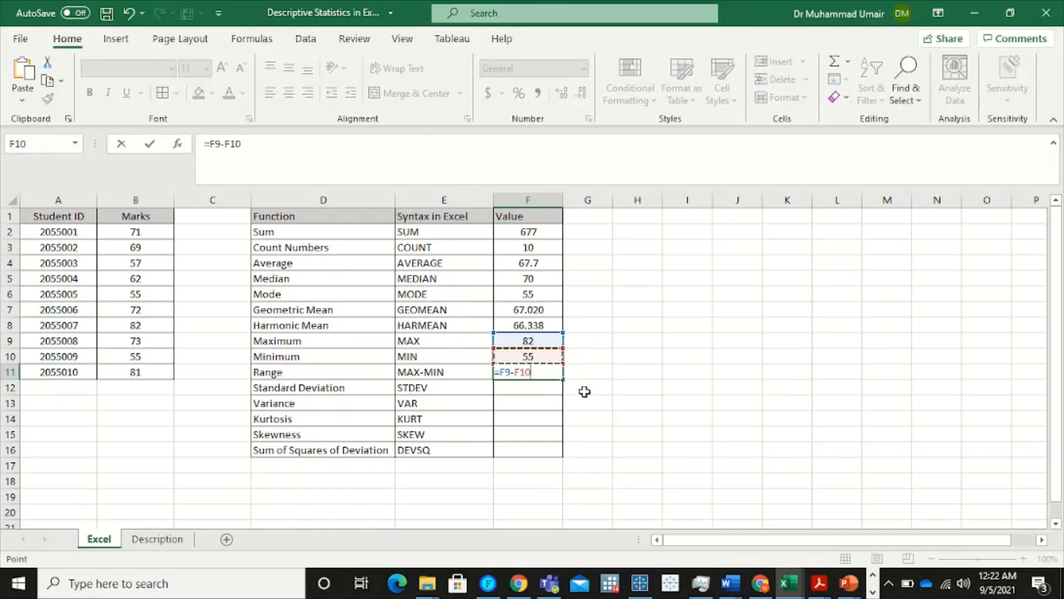
{"action": "key", "text": "Return"}
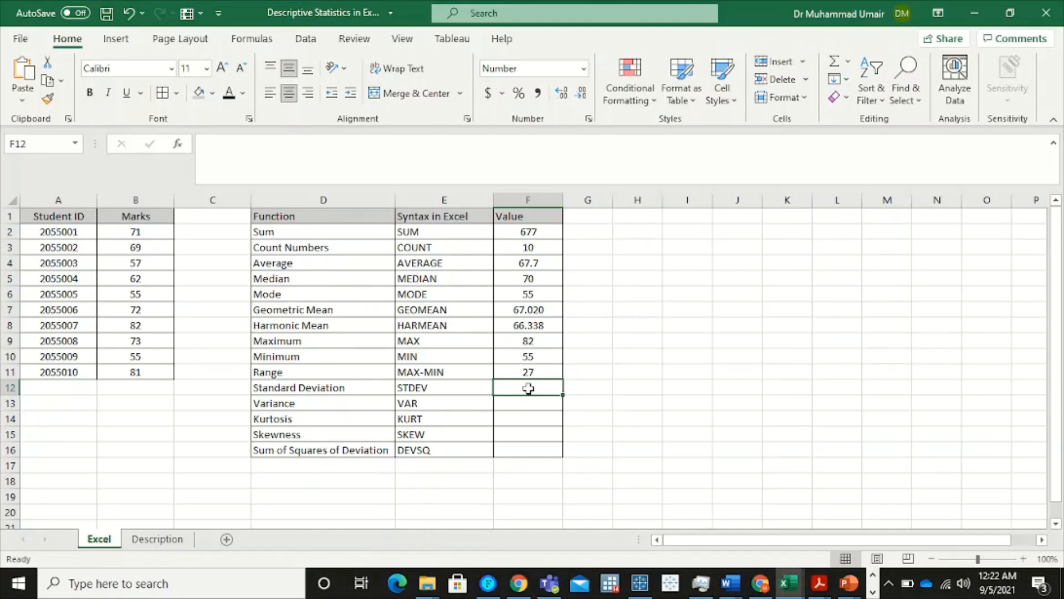
Calculate the standard deviation of the marks in F12 with the STDEV function over B2:B11
{"action": "type", "text": "="}
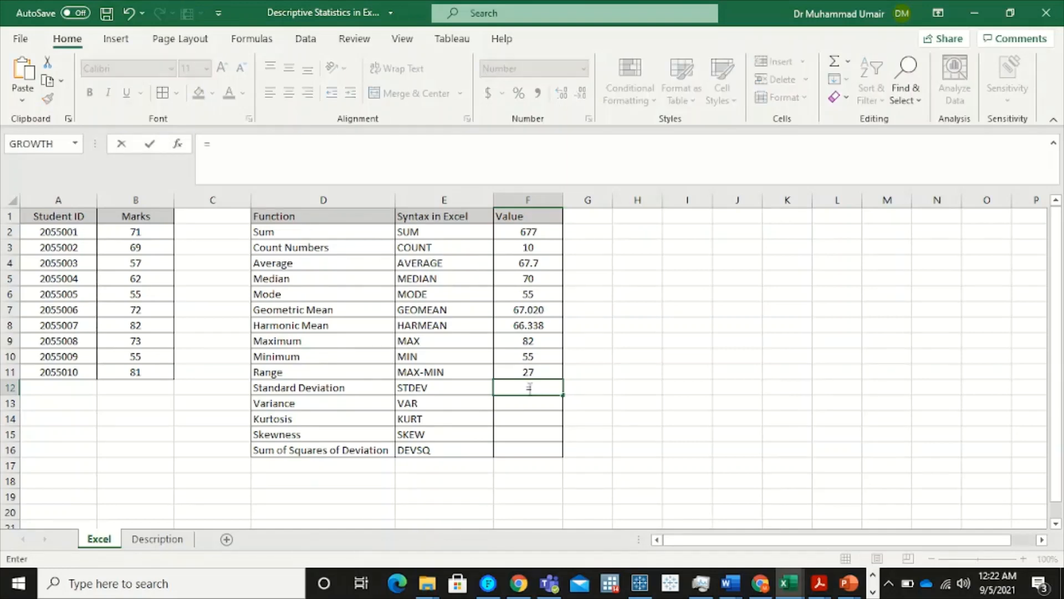
{"action": "type", "text": "stde"}
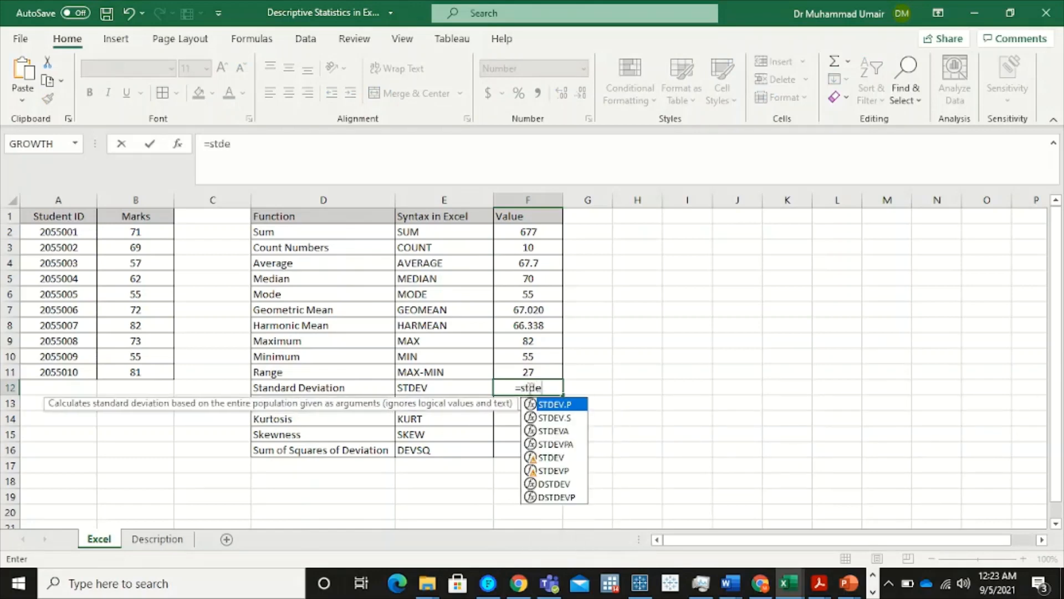
{"action": "left_click", "coordinate": [568, 458]}
{"action": "double_click", "coordinate": [568, 458]}
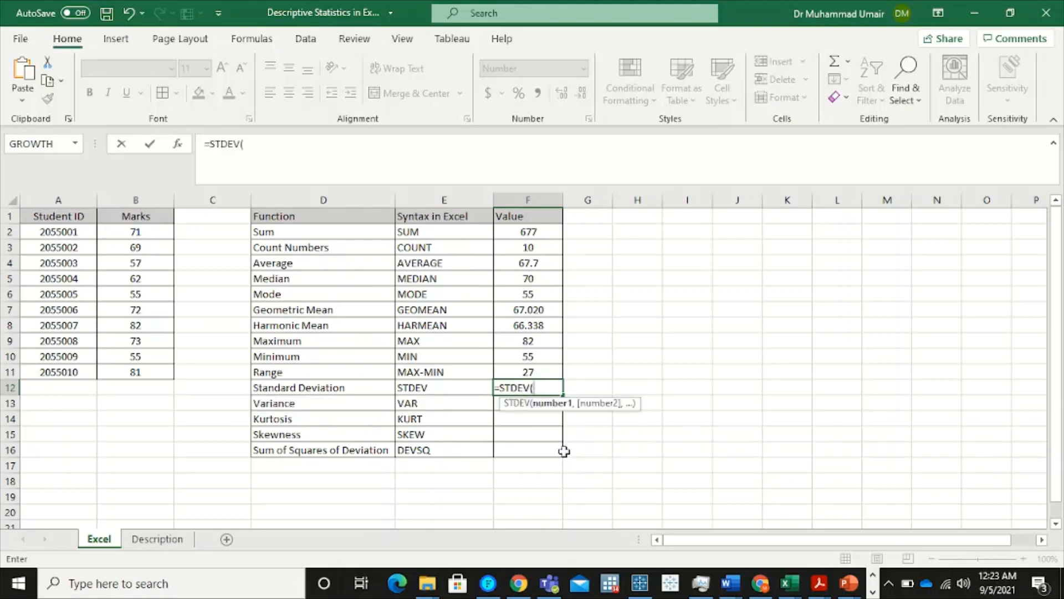
{"action": "left_click", "coordinate": [160, 233]}
{"action": "left_click_drag", "start_coordinate": [160, 250], "coordinate": [153, 373]}
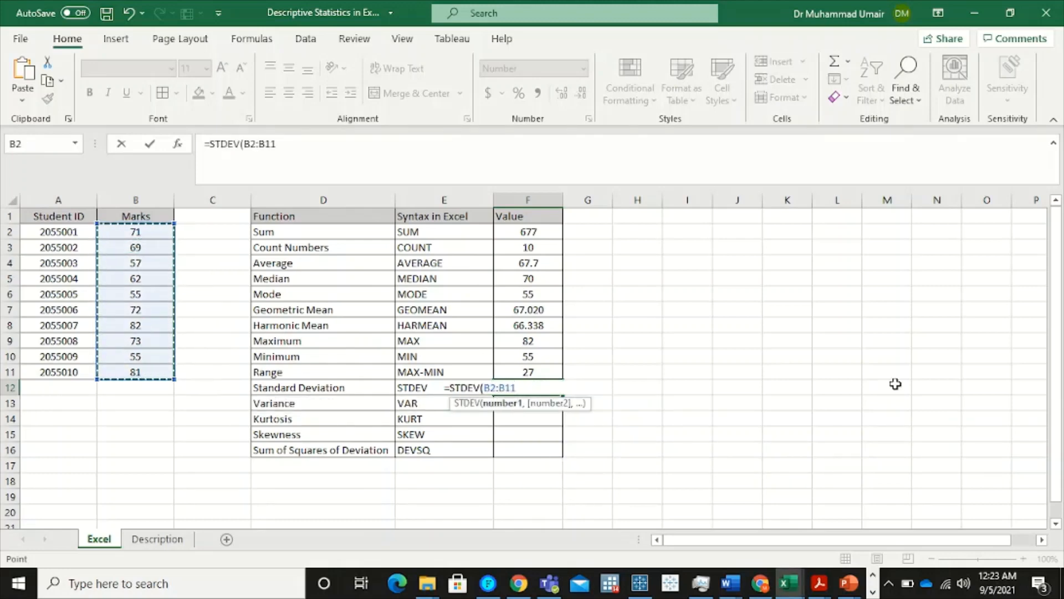
{"action": "key", "text": "Return"}
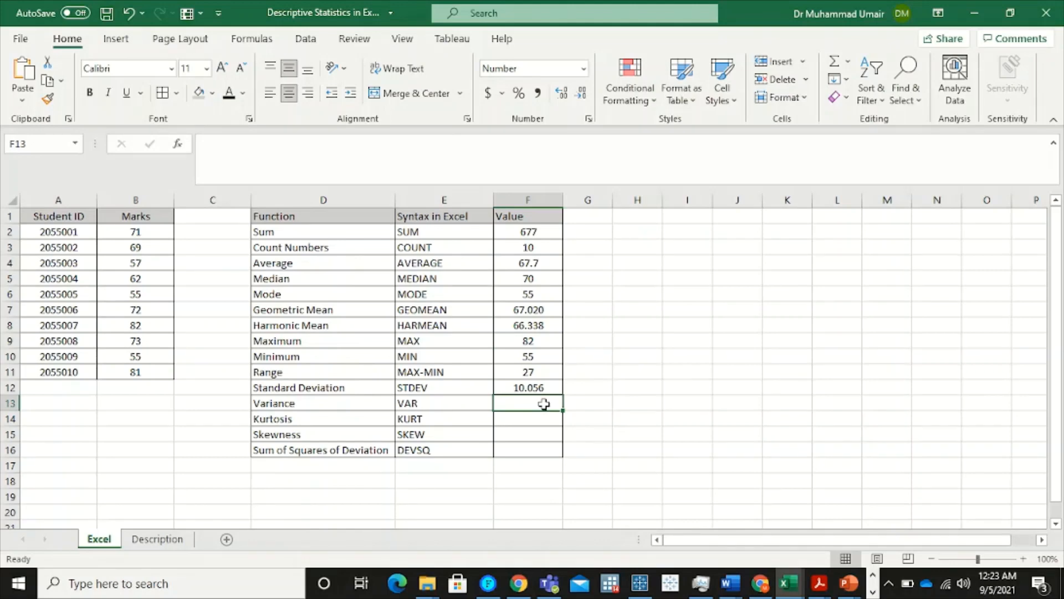
Calculate the variance of the marks in F13 with the VAR function over B2:B11
{"action": "type", "text": "=va"}
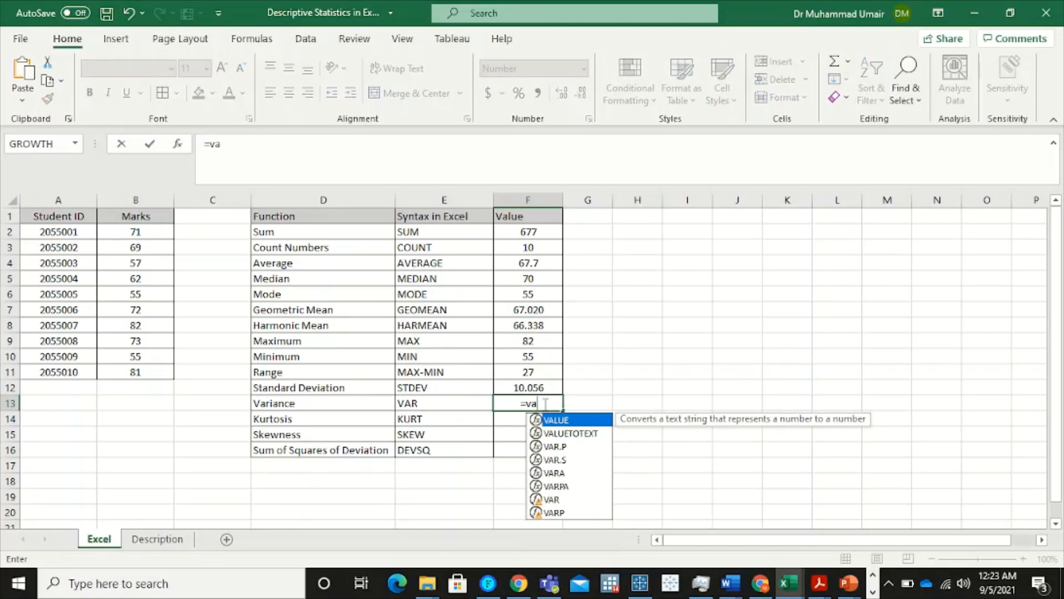
{"action": "double_click", "coordinate": [554, 499]}
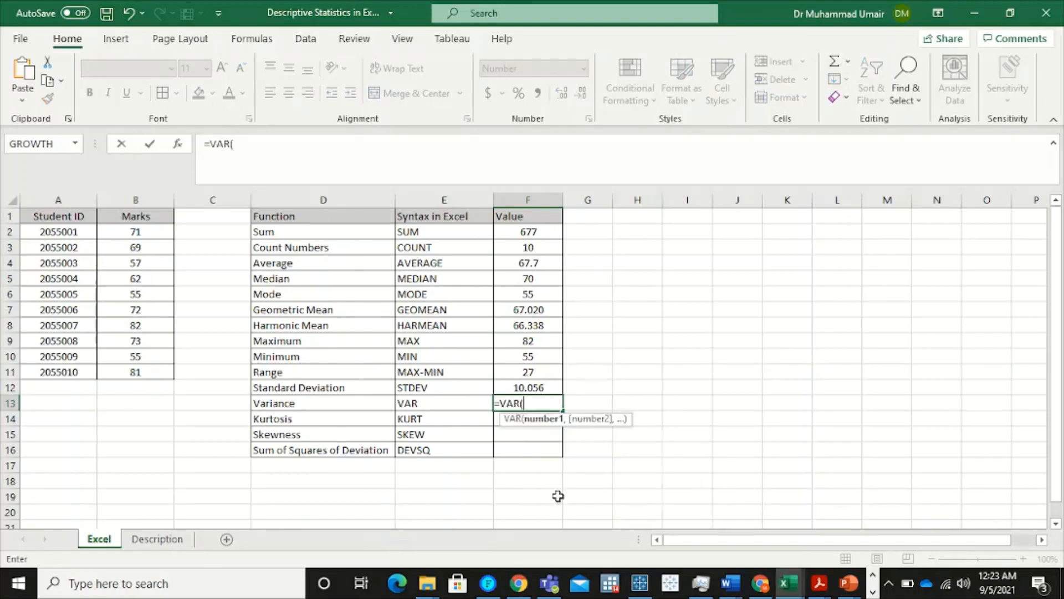
{"action": "left_click_drag", "start_coordinate": [156, 233], "coordinate": [147, 368]}
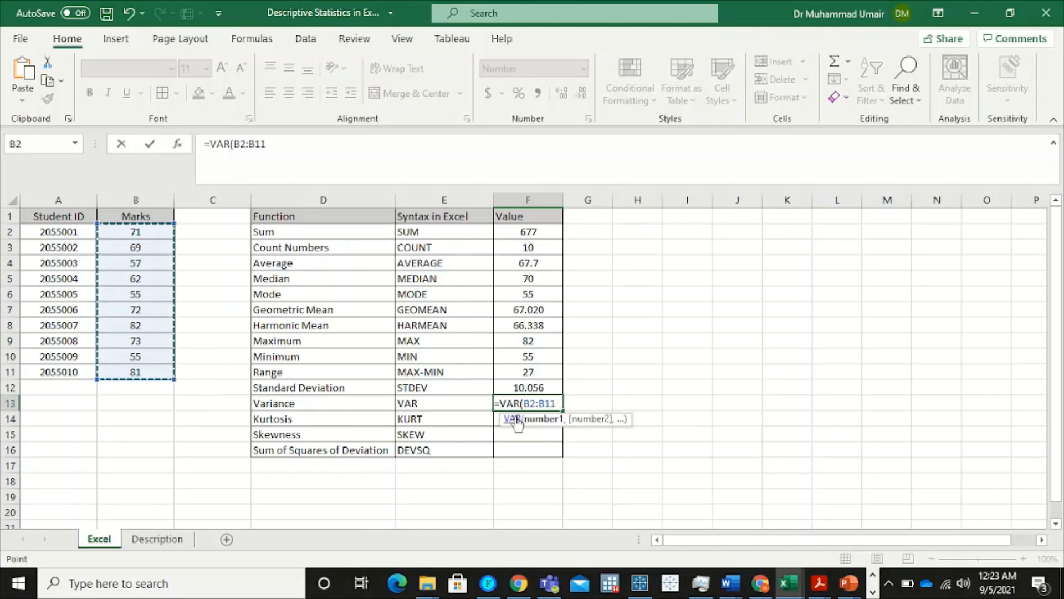
{"action": "key", "text": "Return"}
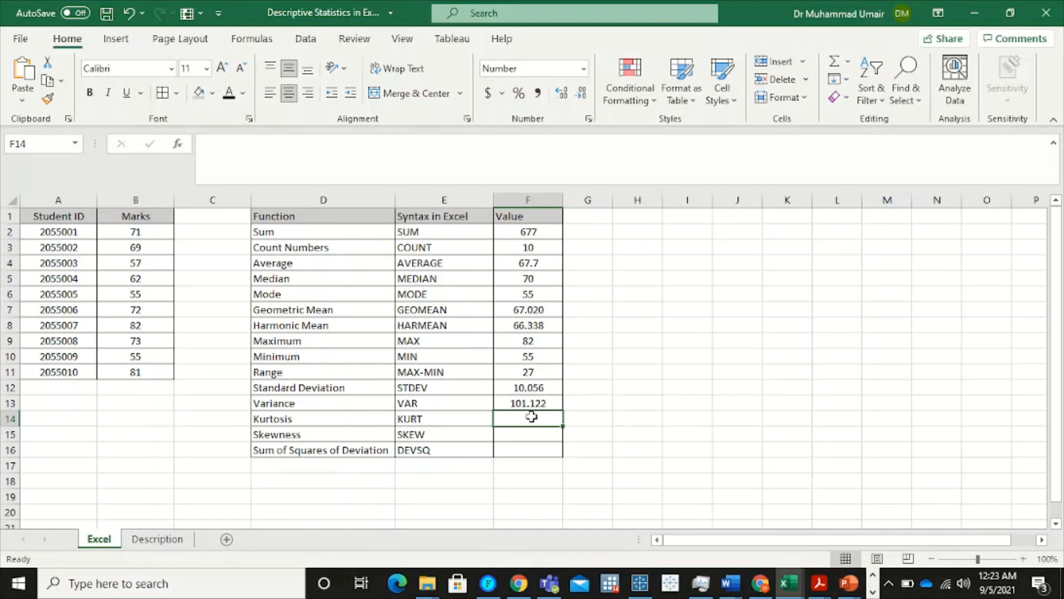
Calculate the kurtosis of the marks in F14 with the KURT function over B2:B11
{"action": "type", "text": "="}
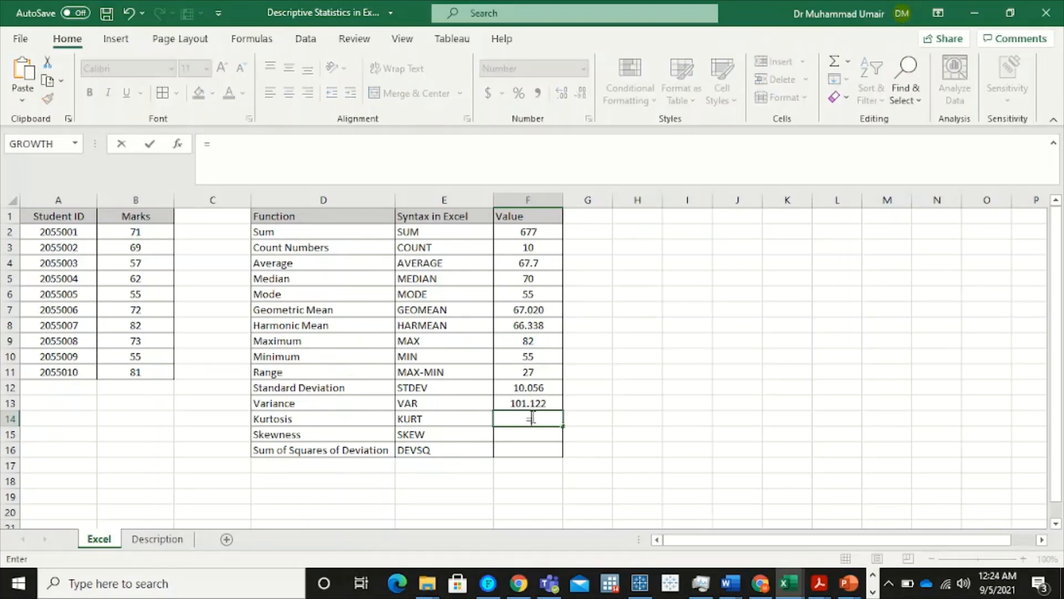
{"action": "type", "text": "kur"}
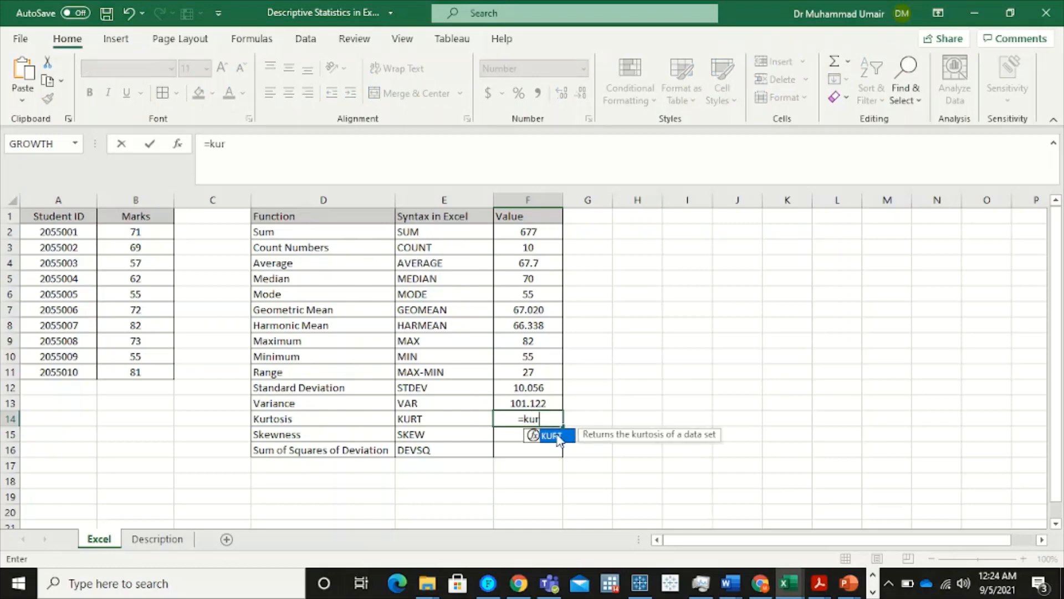
{"action": "double_click", "coordinate": [555, 436]}
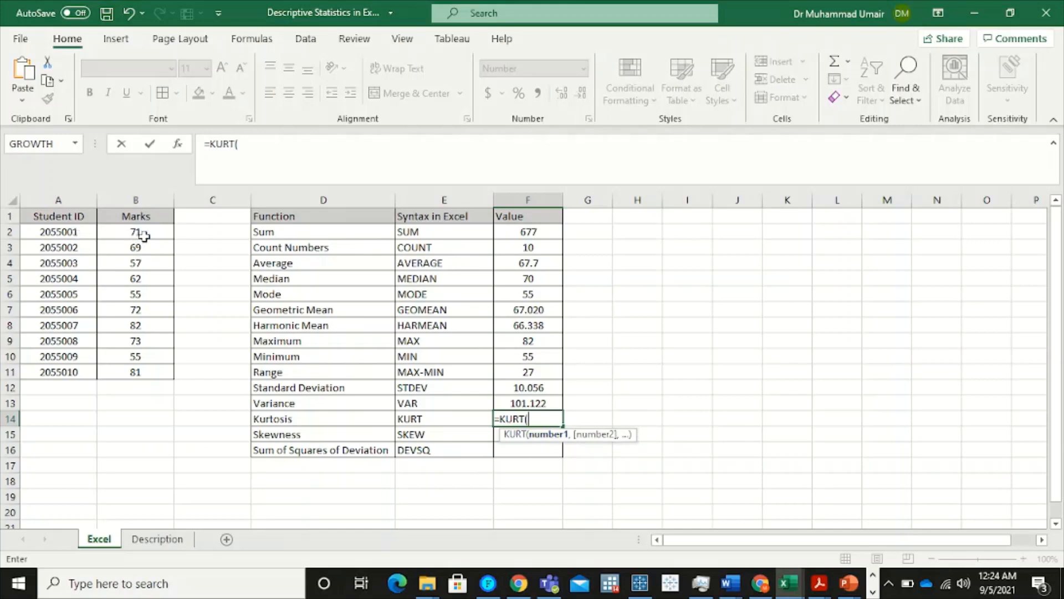
{"action": "left_click_drag", "start_coordinate": [143, 233], "coordinate": [143, 372]}
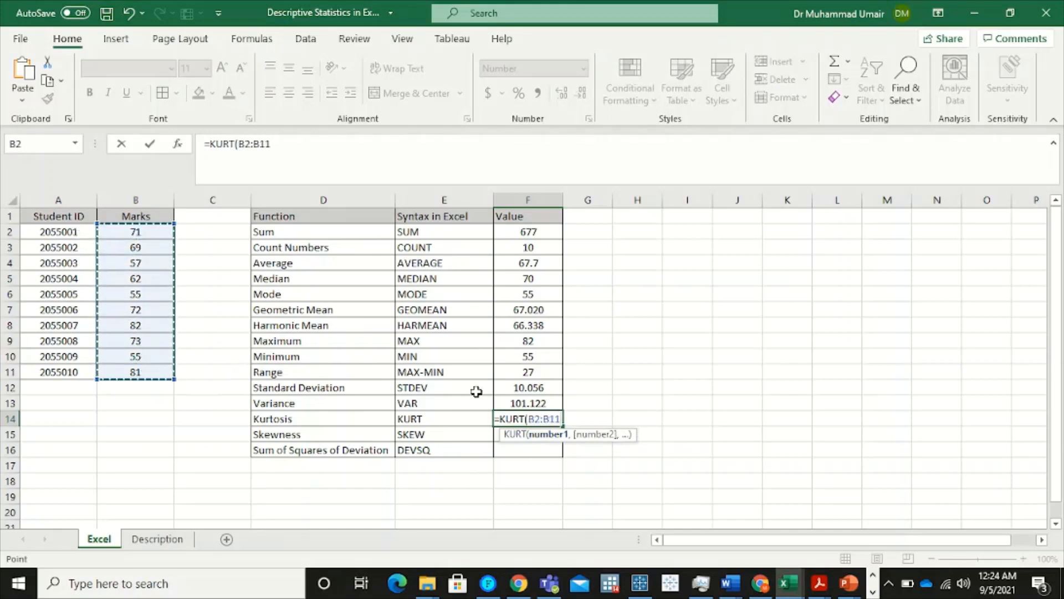
{"action": "key", "text": "Return"}
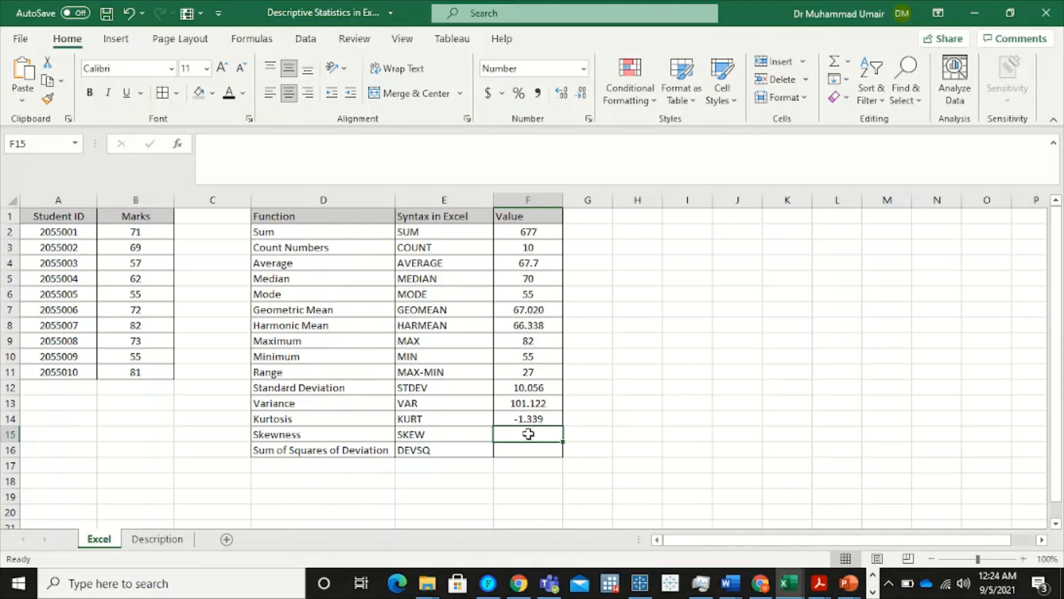
Calculate the skewness of the marks in F15 with the SKEW function over B2:B11
{"action": "type", "text": "="}
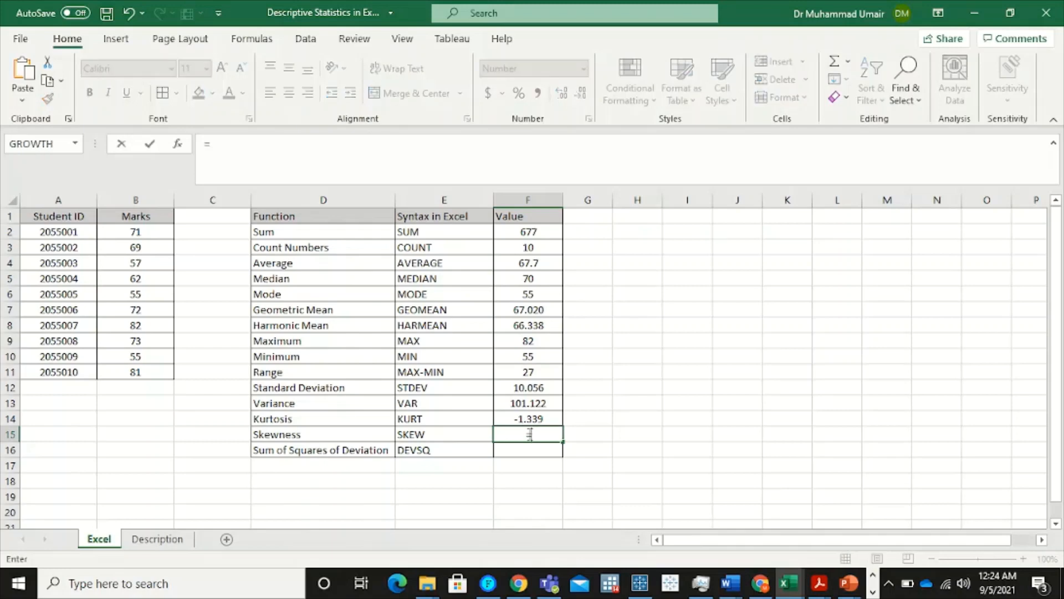
{"action": "type", "text": "sk"}
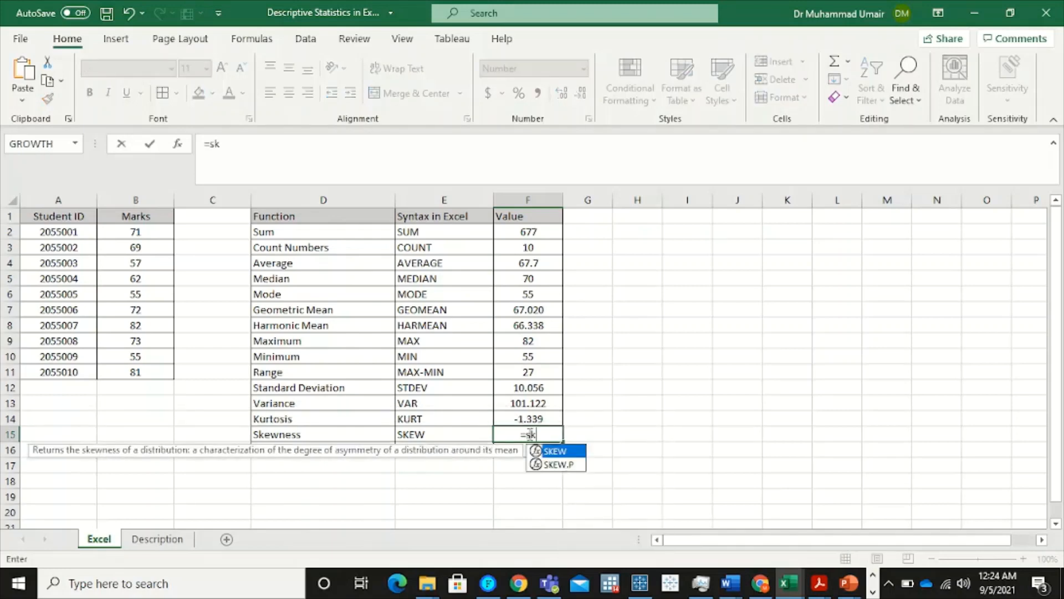
{"action": "double_click", "coordinate": [573, 451]}
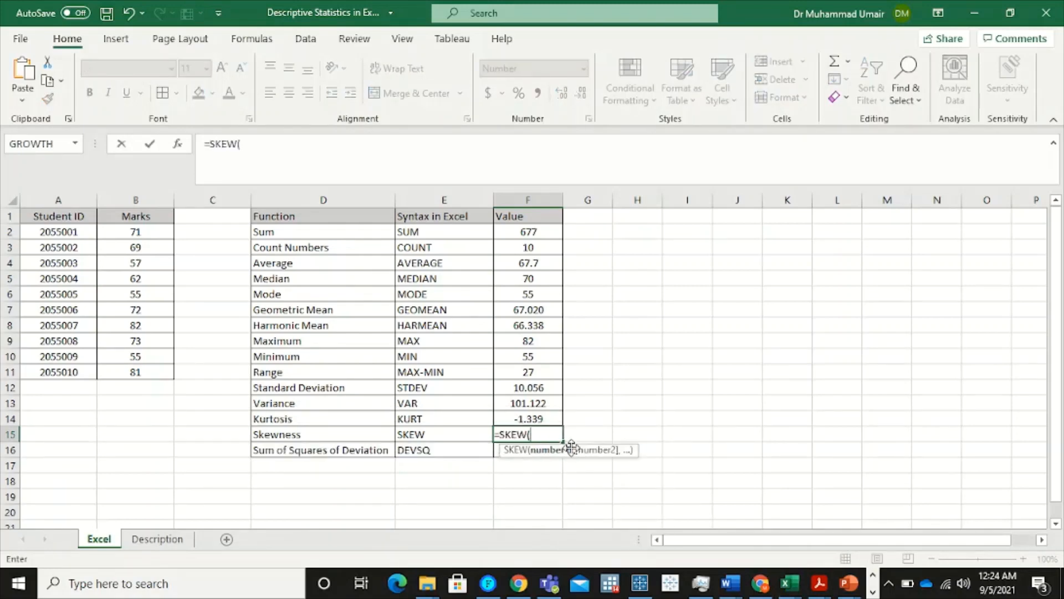
{"action": "left_click_drag", "start_coordinate": [148, 228], "coordinate": [150, 373]}
{"action": "left_click", "coordinate": [149, 373]}
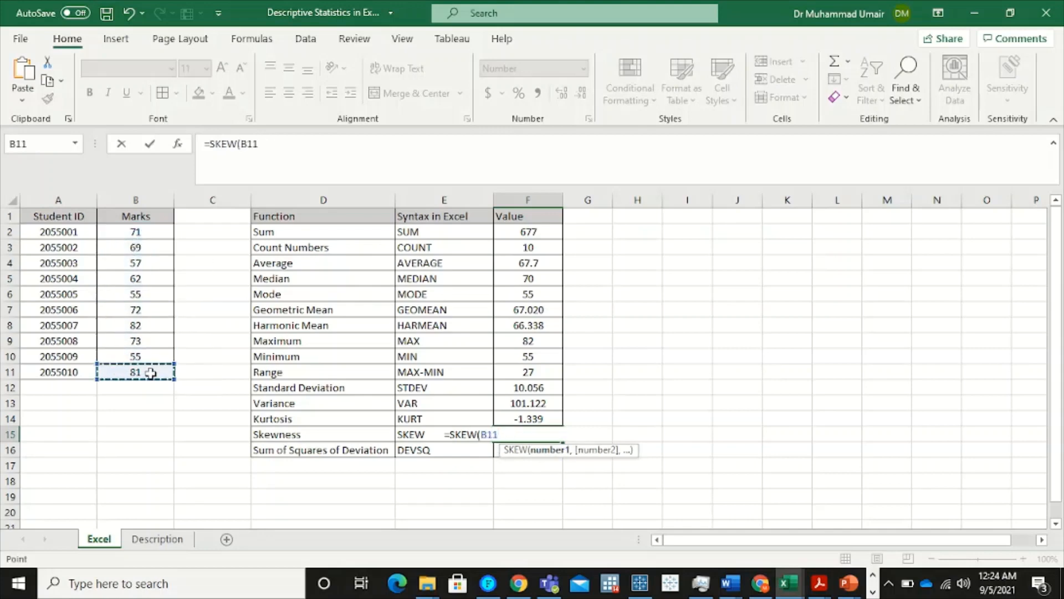
{"action": "left_click_drag", "start_coordinate": [141, 230], "coordinate": [140, 373]}
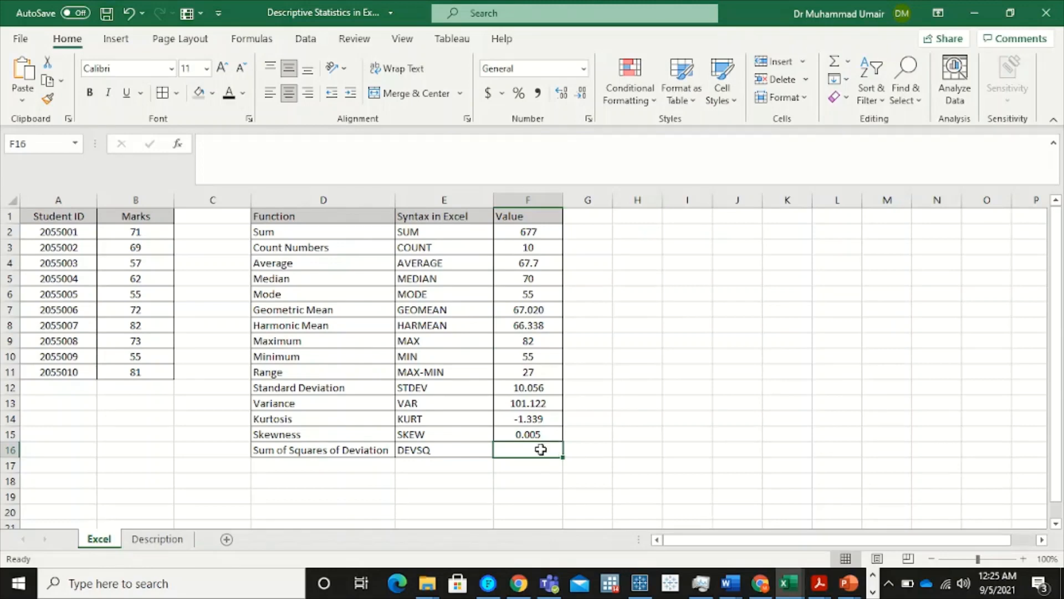
Calculate the sum of squares of deviation of the marks in F16 with the DEVSQ function over B2:B11
{"action": "type", "text": "="}
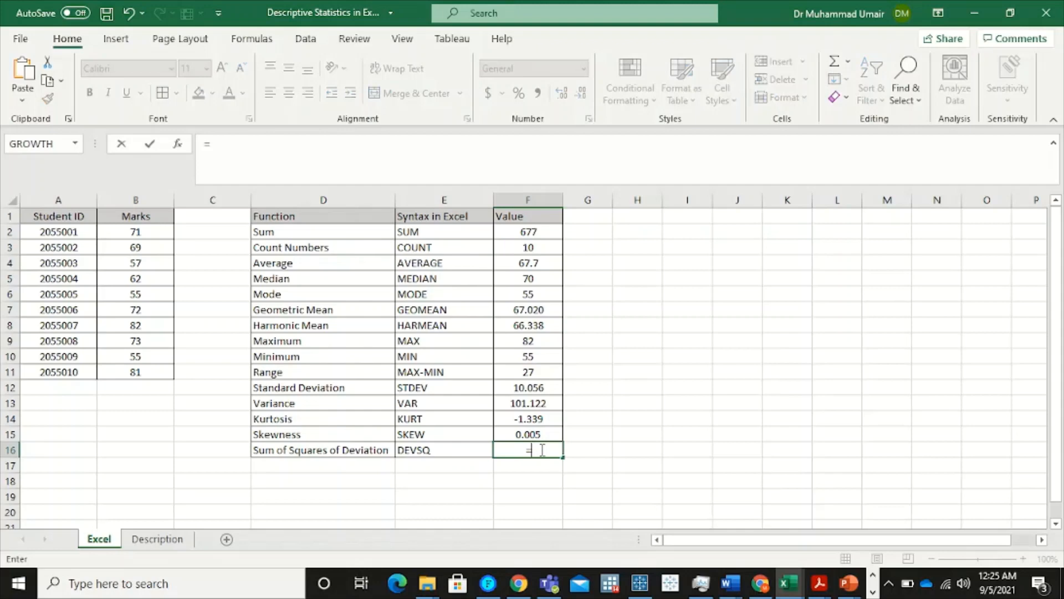
{"action": "type", "text": "dev"}
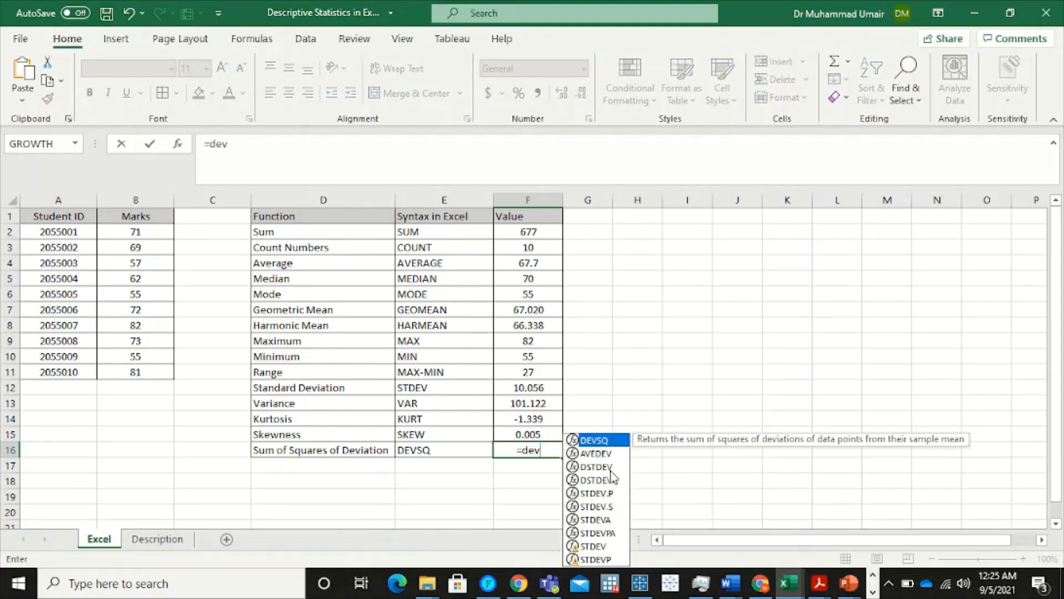
{"action": "double_click", "coordinate": [612, 441]}
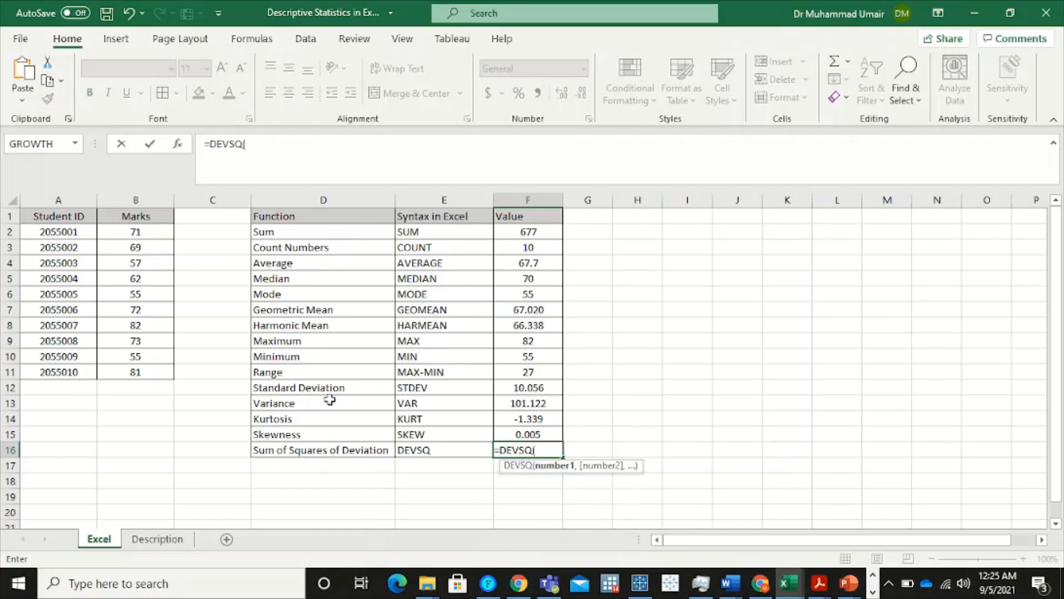
{"action": "left_click_drag", "start_coordinate": [150, 231], "coordinate": [161, 372]}
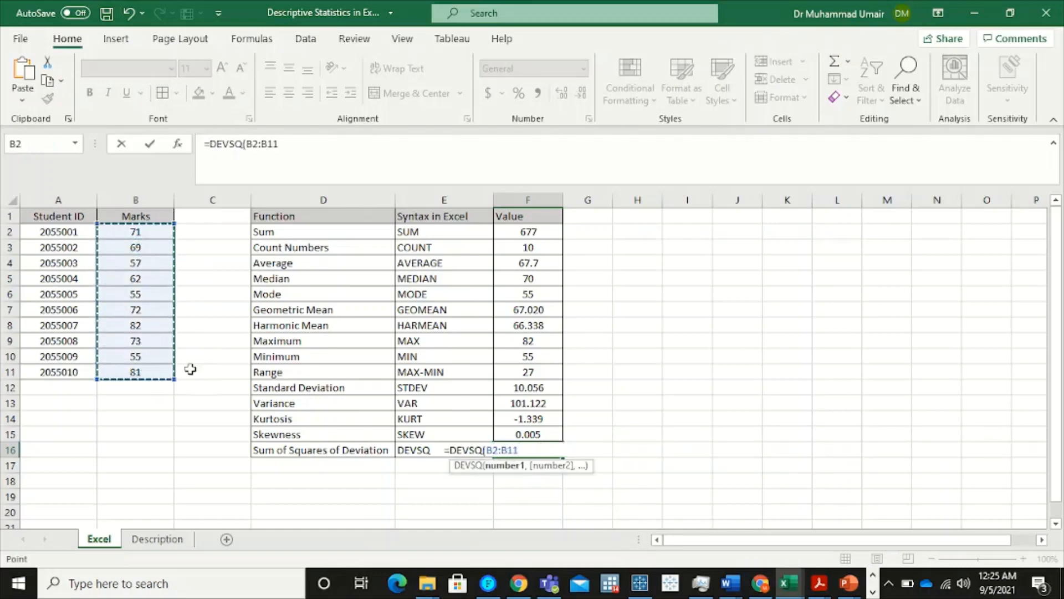
{"action": "key", "text": "Return"}
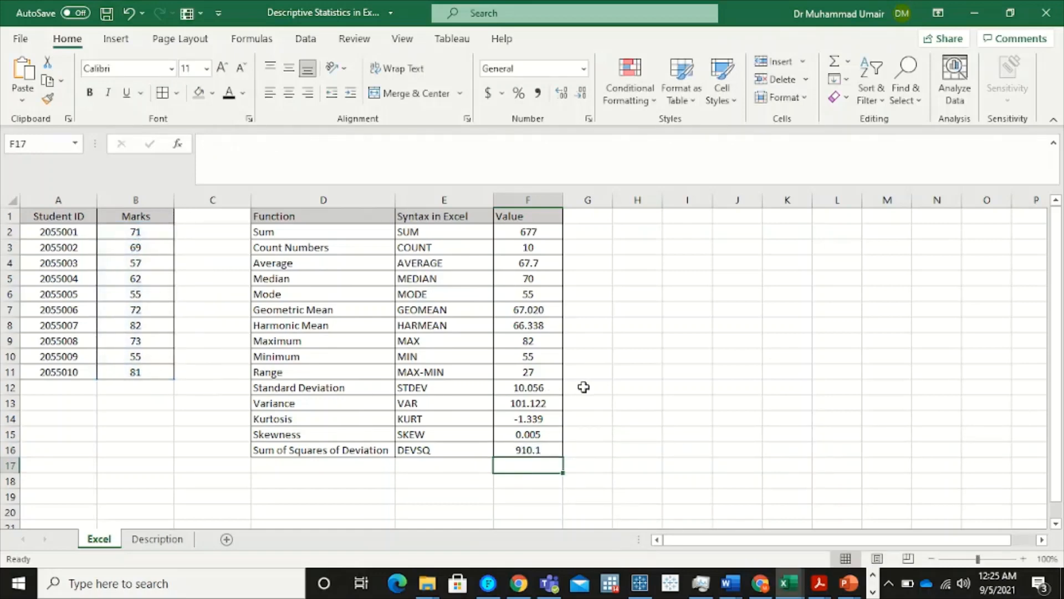